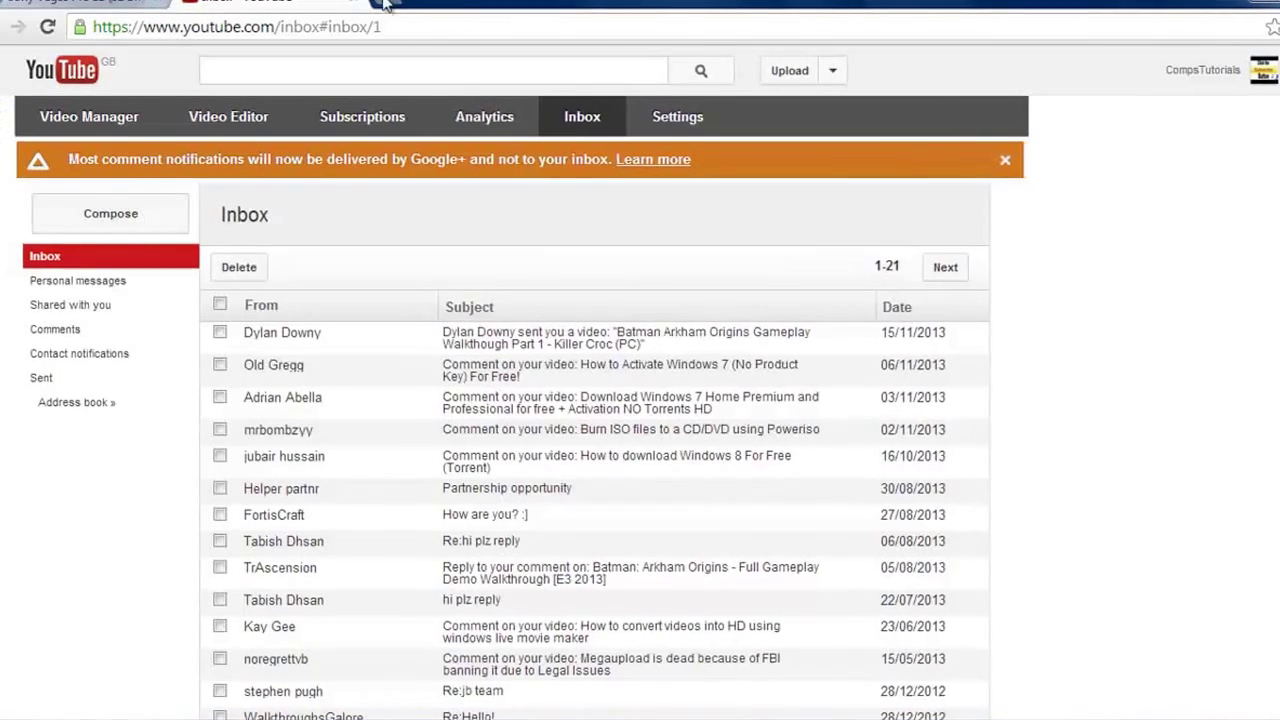
# Step: Open a new tab and go to the Google homepage
pyautogui.hotkey('ctrl', 't')
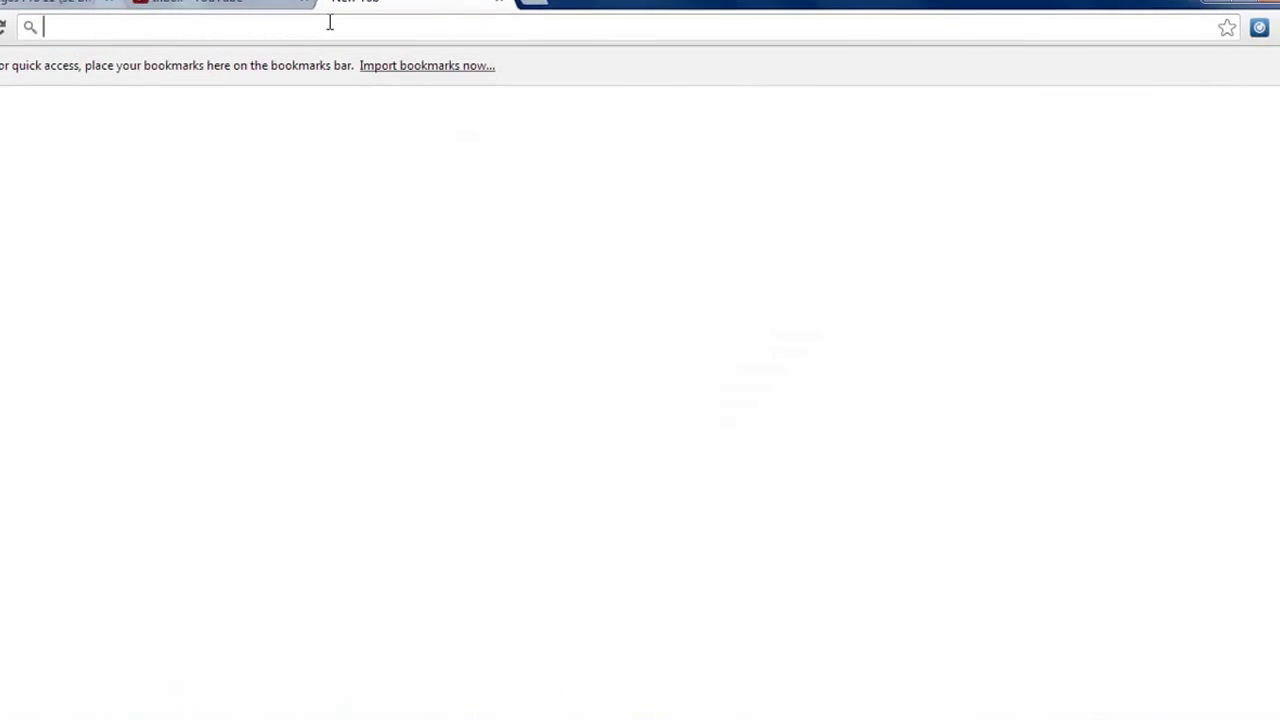
pyautogui.write('google.com')
pyautogui.press('Return')
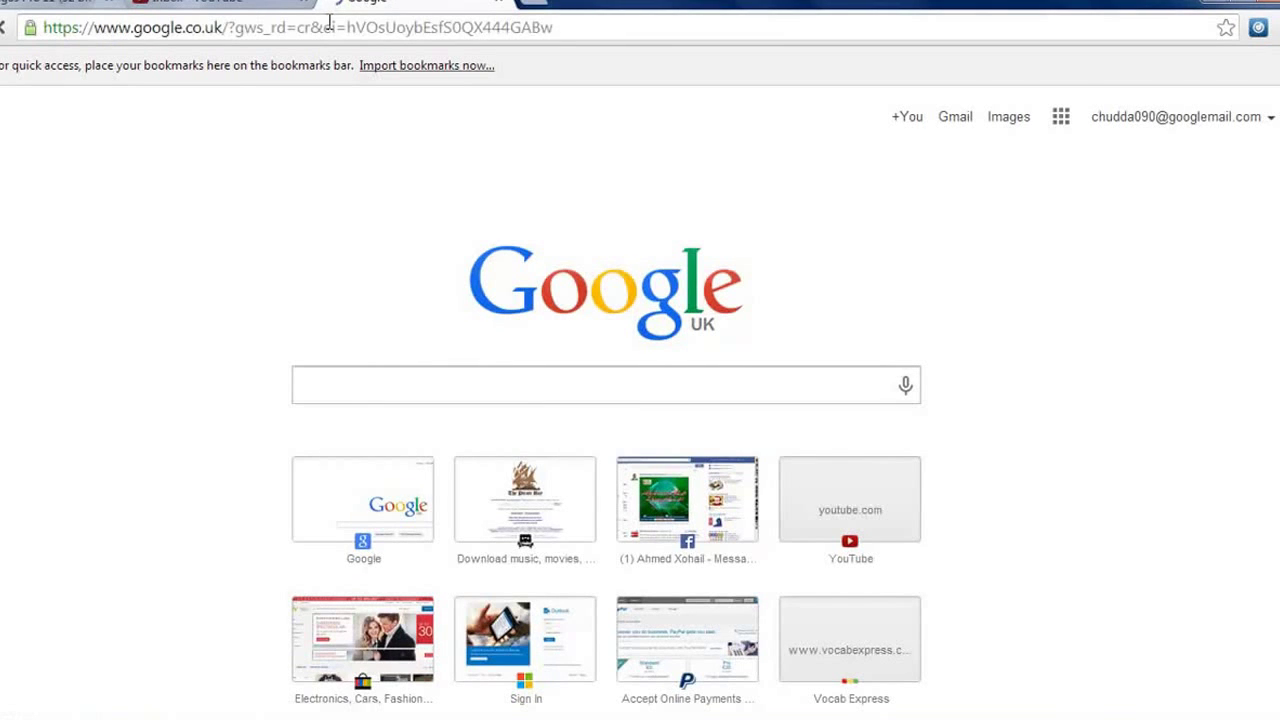
# Step: Search Google for 'mozilla firefox portable free download'
pyautogui.click(448, 378)
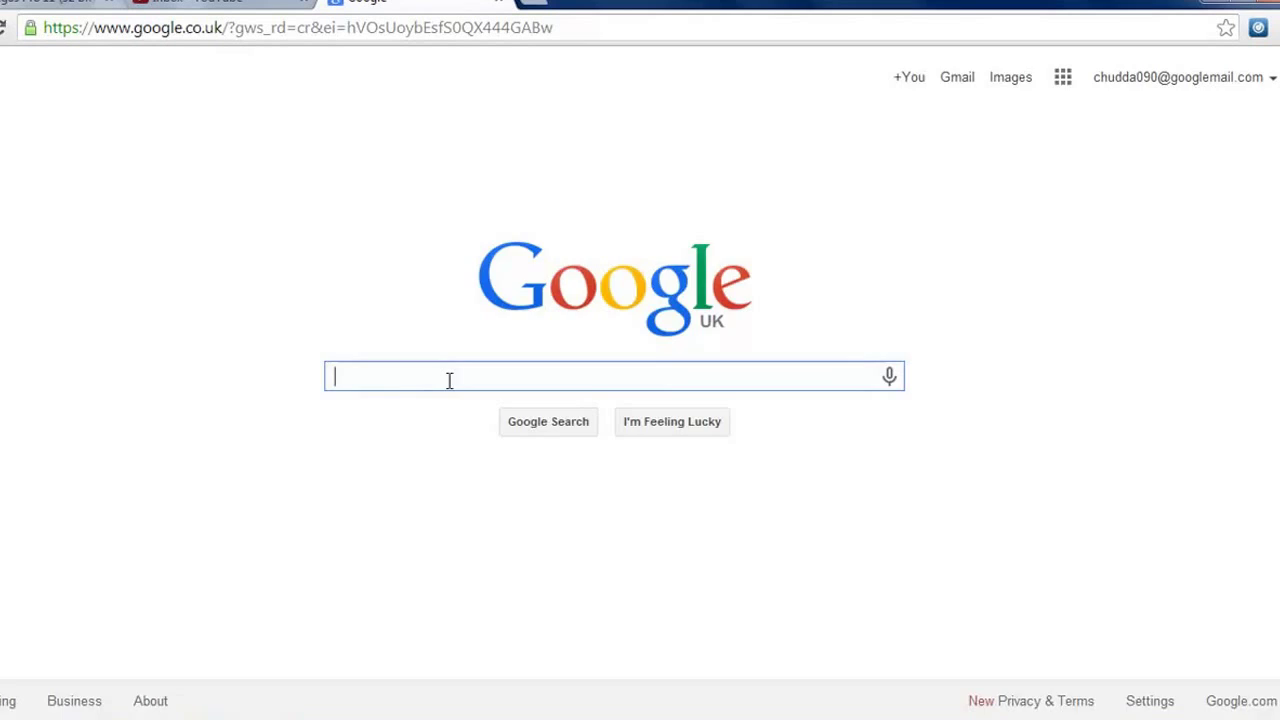
pyautogui.write('mozil')
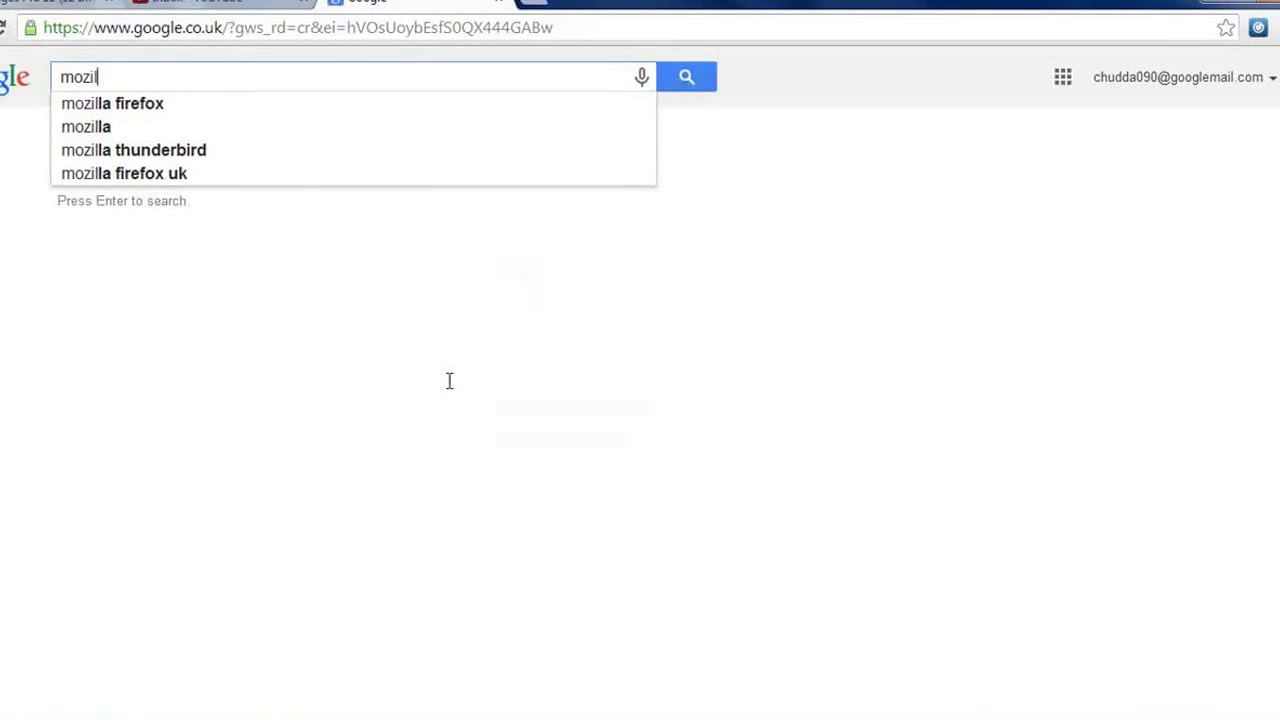
pyautogui.write('la firefox ')
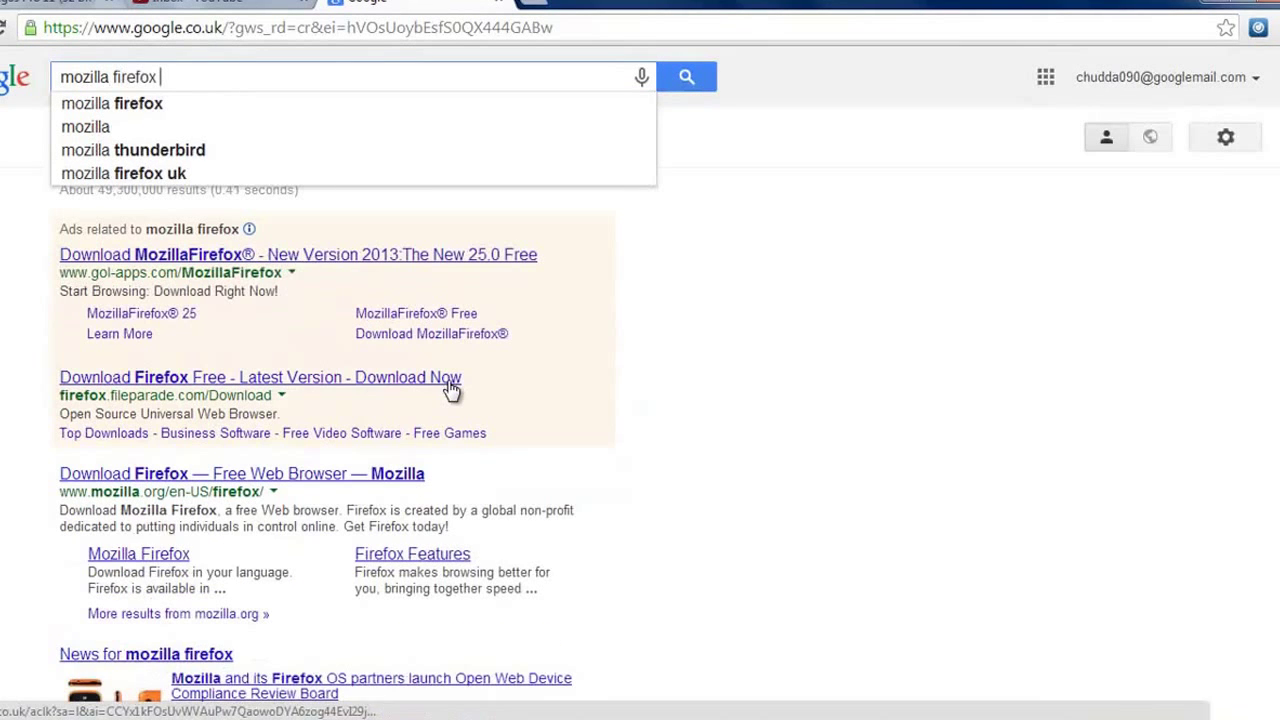
pyautogui.write('por')
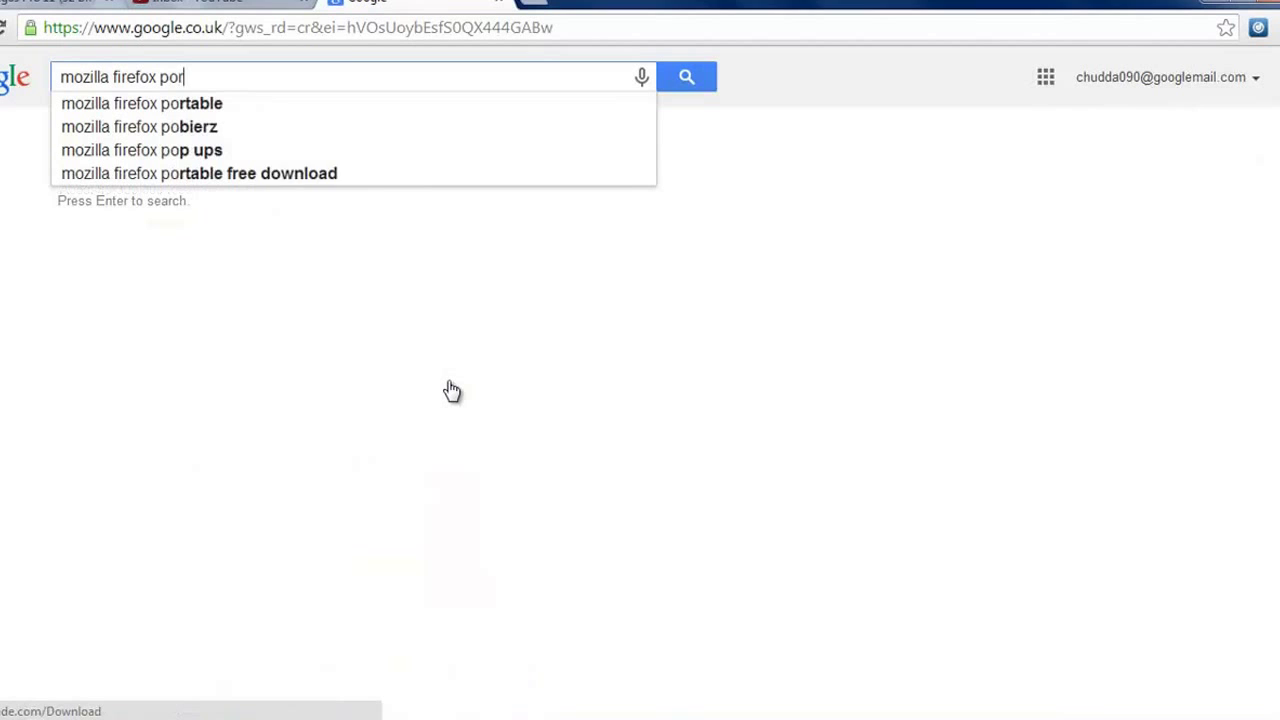
pyautogui.write('tan')
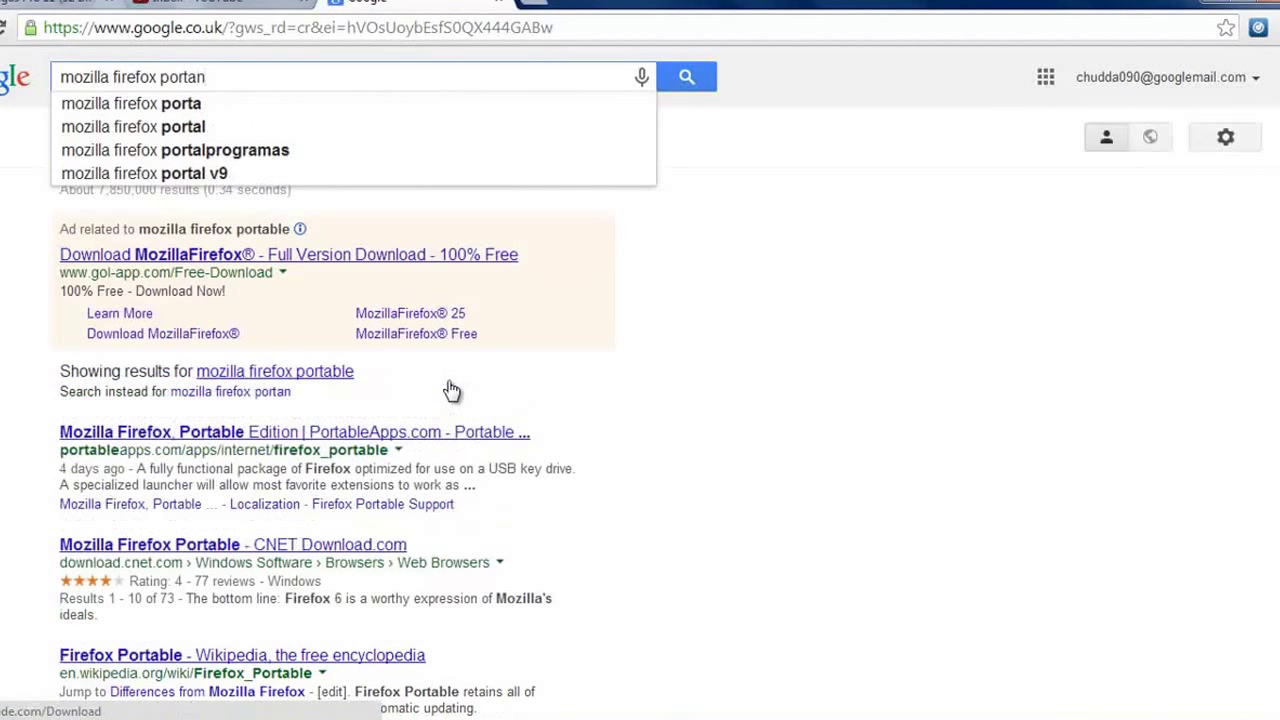
pyautogui.press('BackSpace')
pyautogui.write('ble')
pyautogui.press('Down')
pyautogui.press('Down')
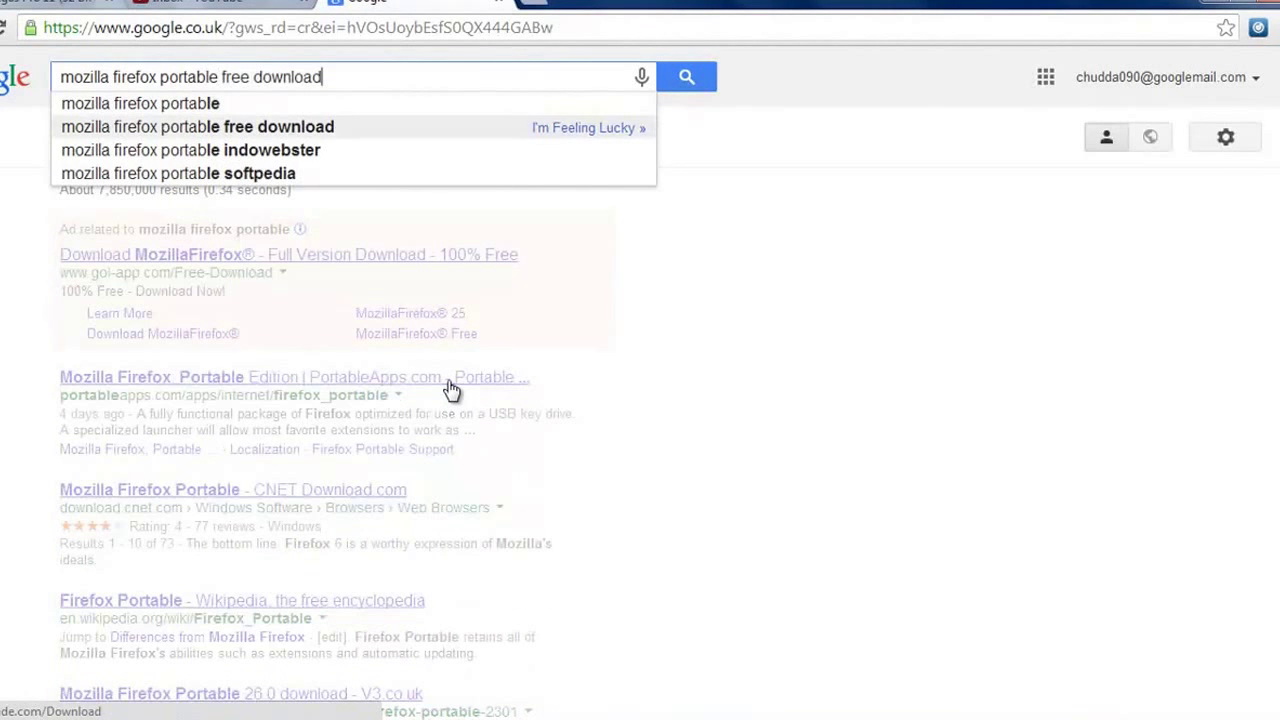
pyautogui.press('Return')
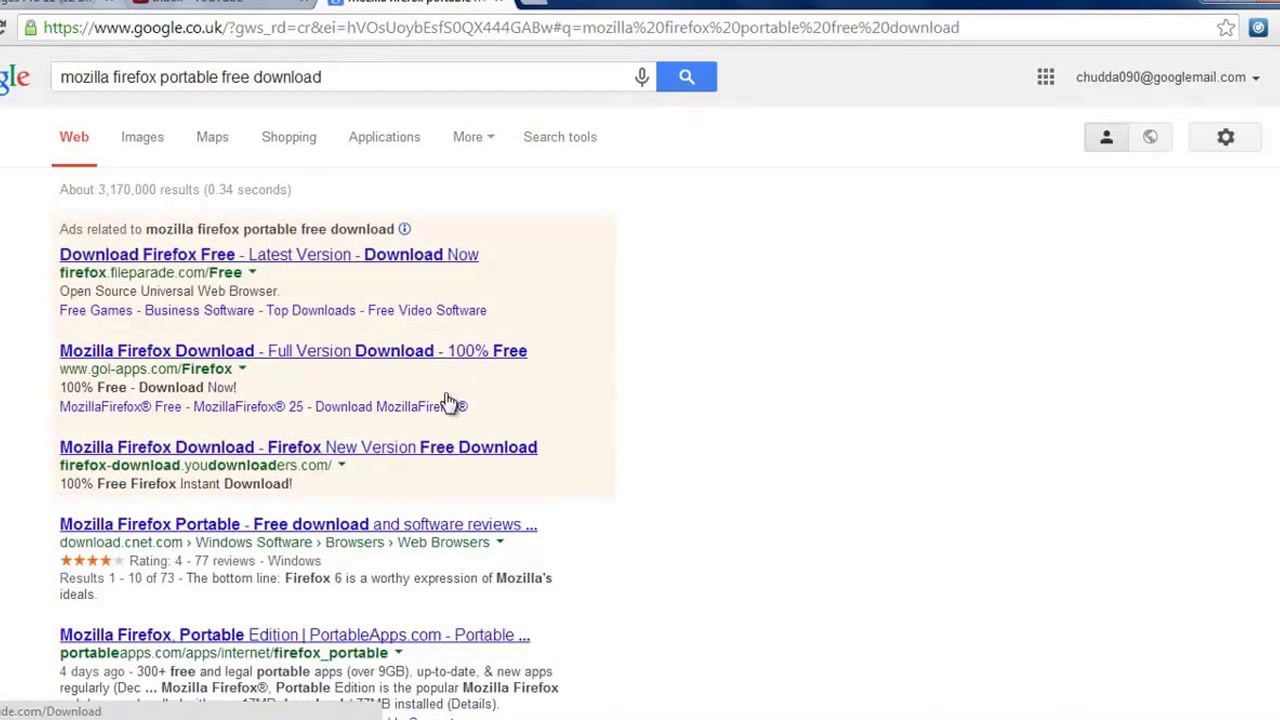
# Step: Start the Firefox Portable 26.0 download from PortableApps.com, then return to its page
pyautogui.click(415, 640)
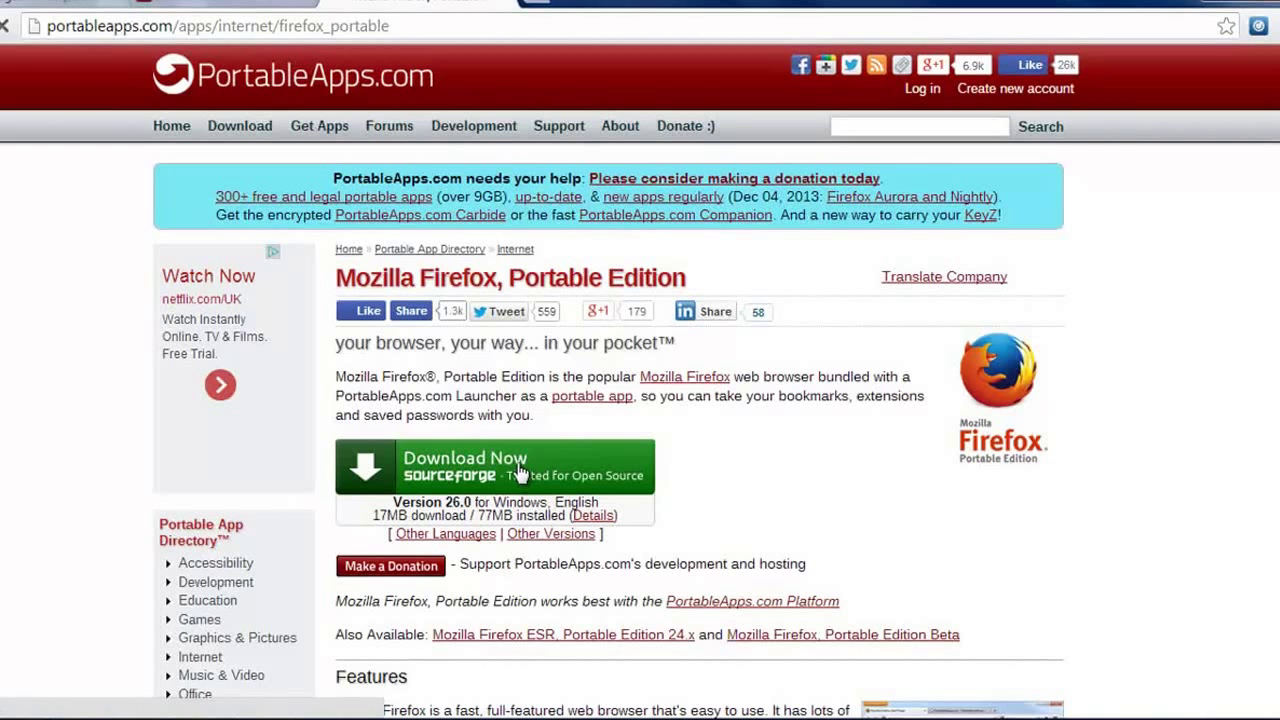
pyautogui.click(519, 465)
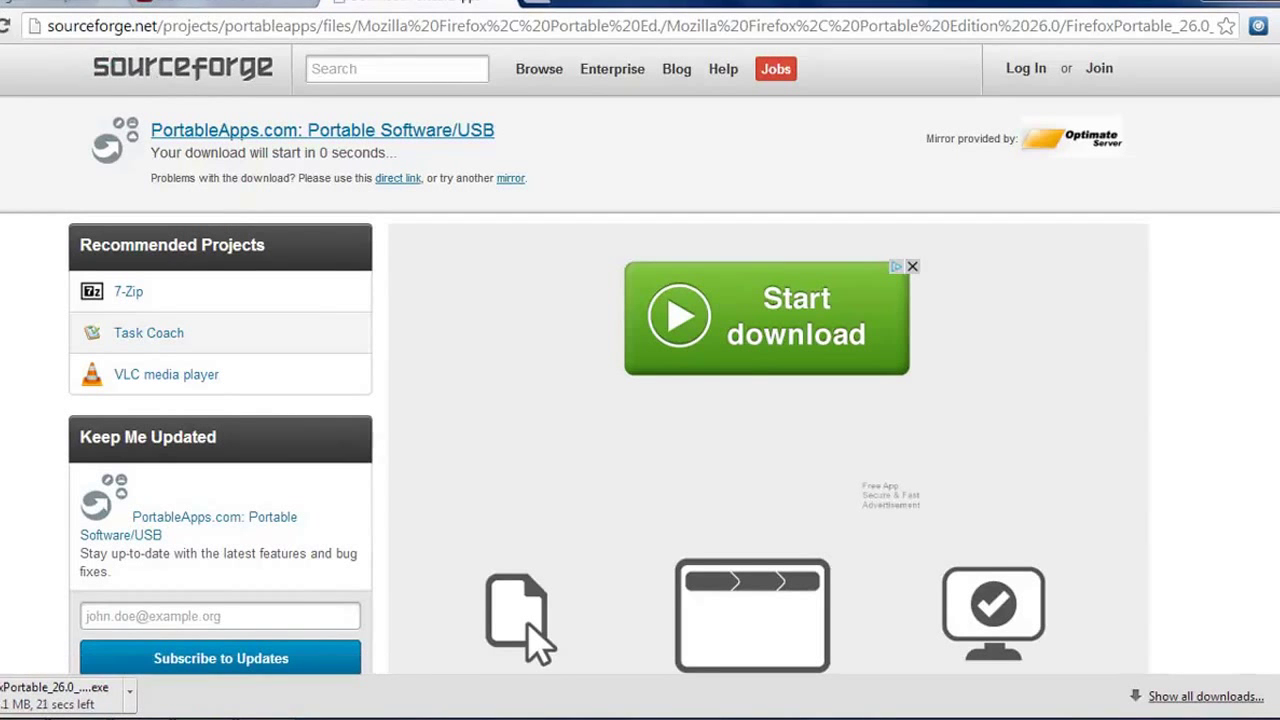
pyautogui.hotkey('alt', 'Left')
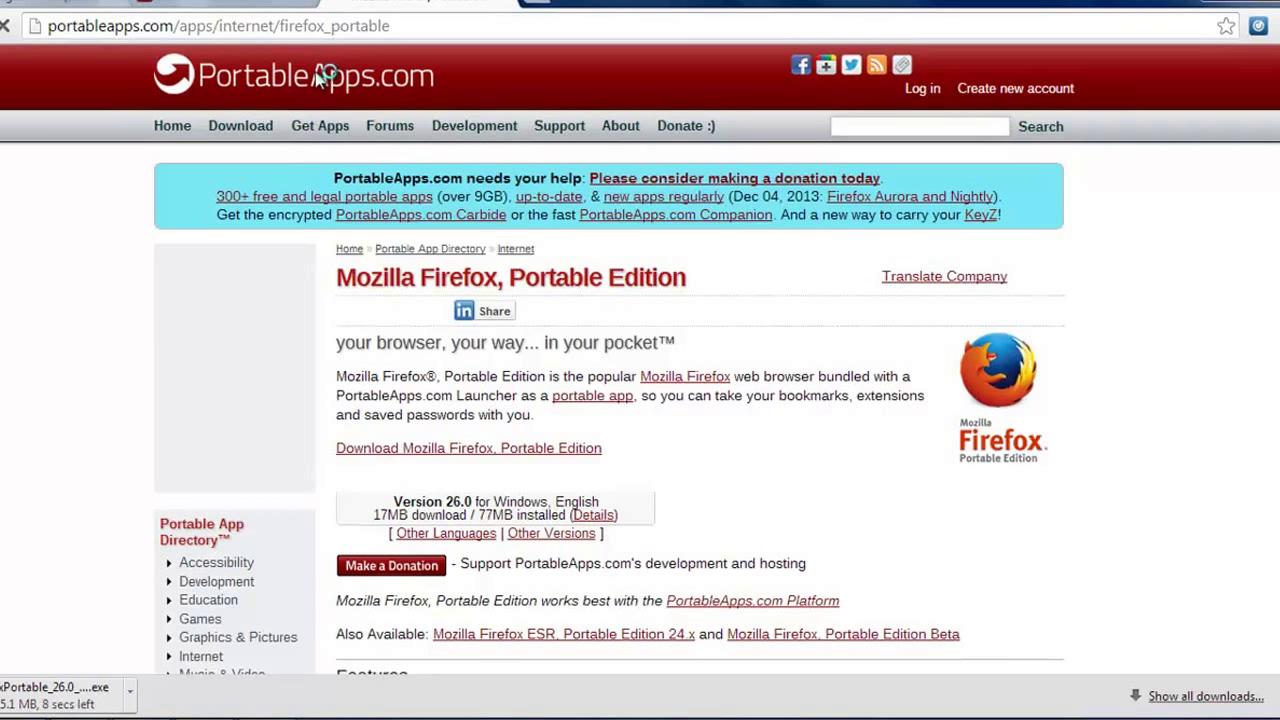
# Step: Browse the PortableApps.com app directory and open the downloaded FirefoxPortable_26.0_English.paf.exe
pyautogui.click(320, 130)
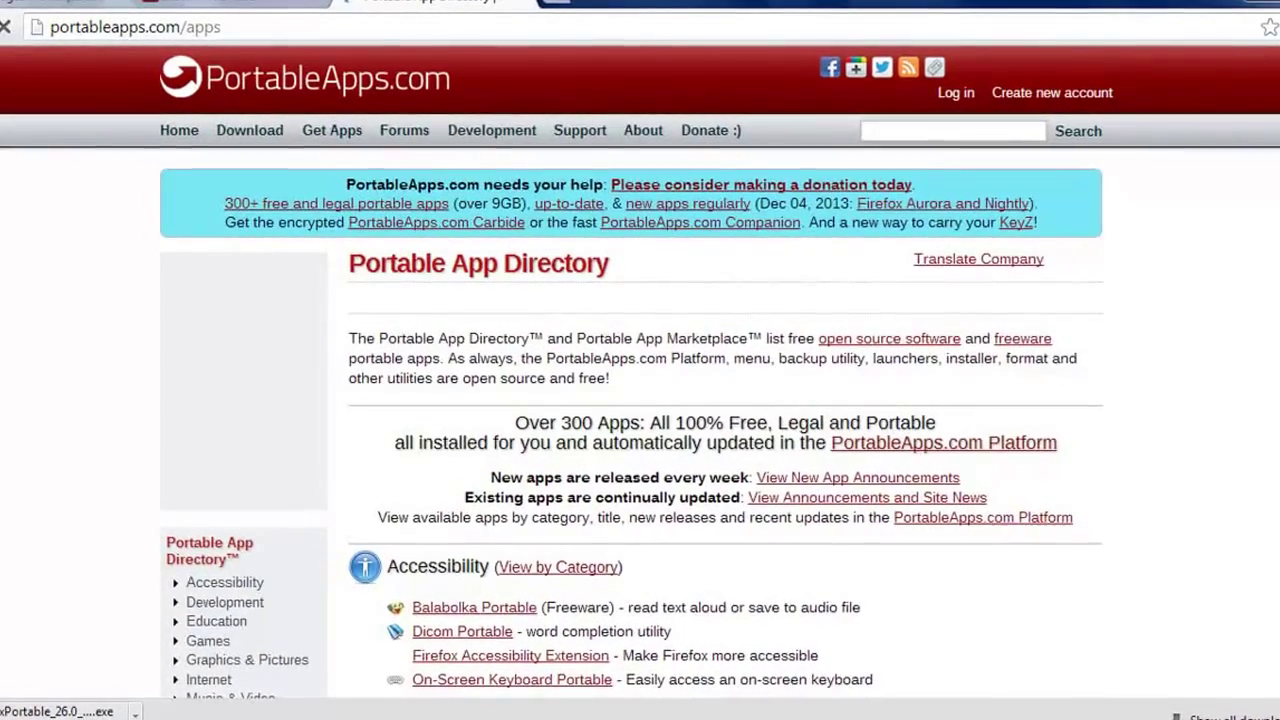
pyautogui.scroll(-5, 292, 160)
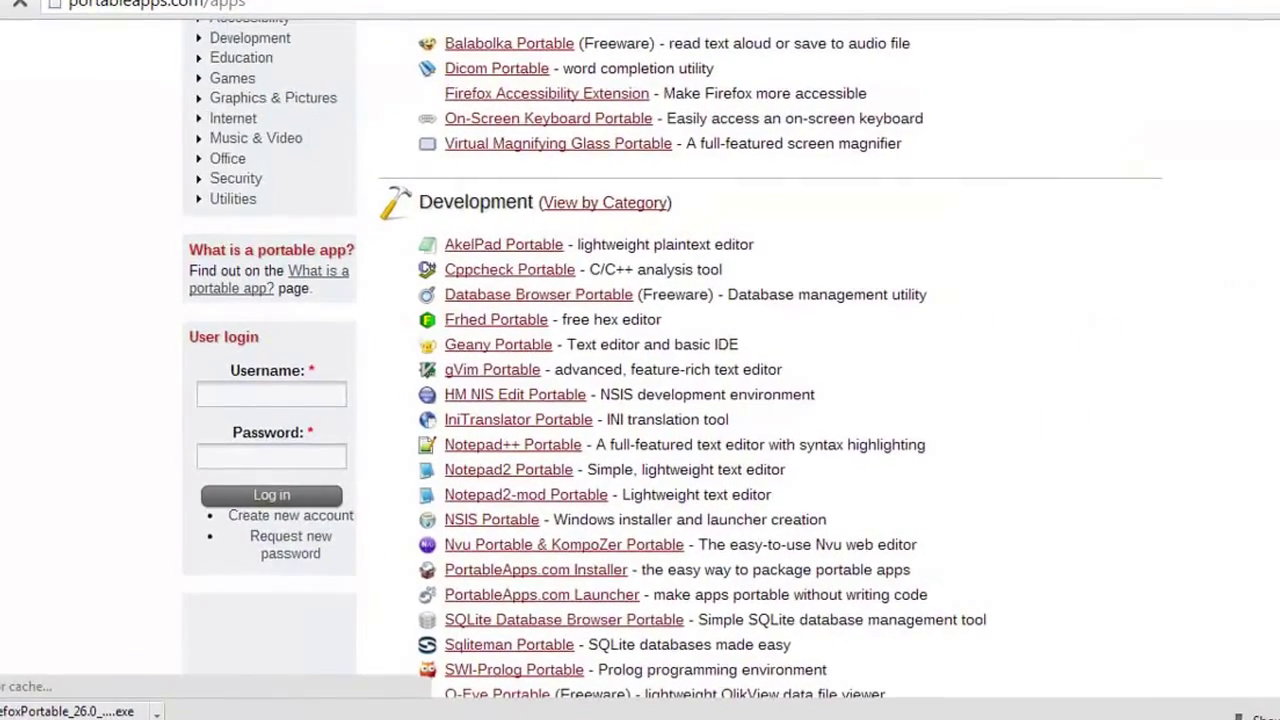
pyautogui.scroll(-3, 640, 400)
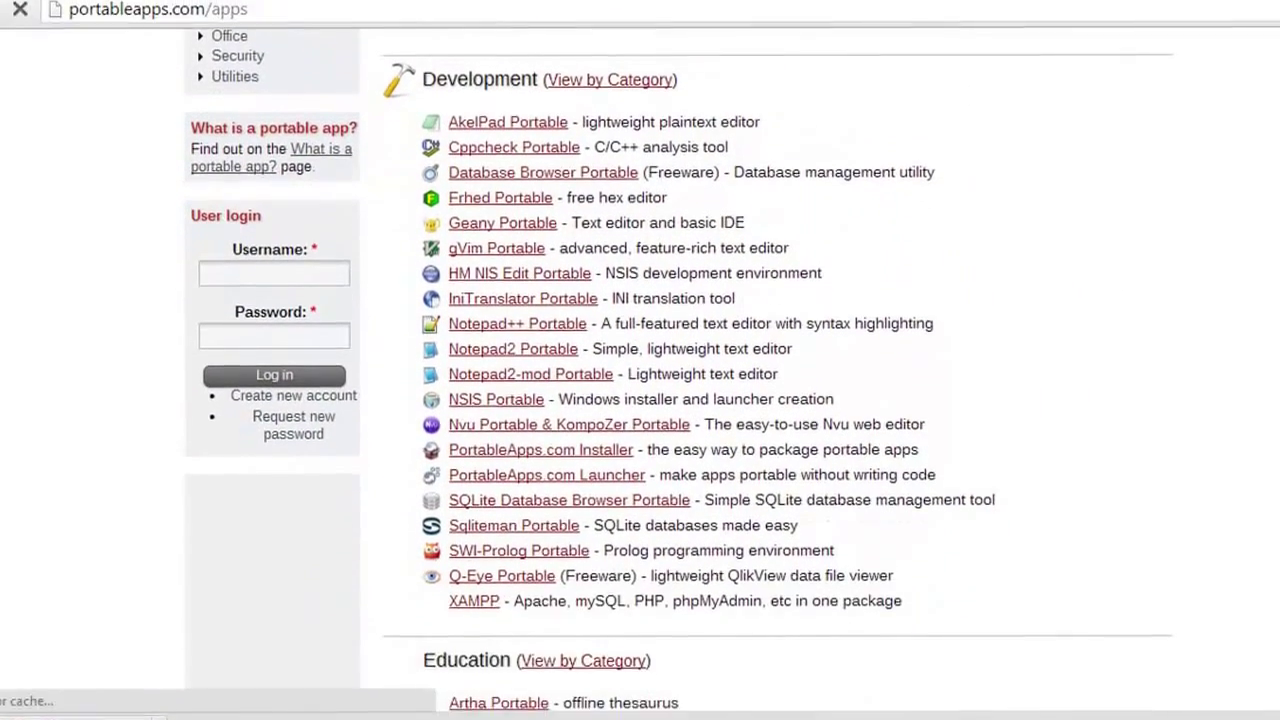
pyautogui.scroll(-10, 640, 360)
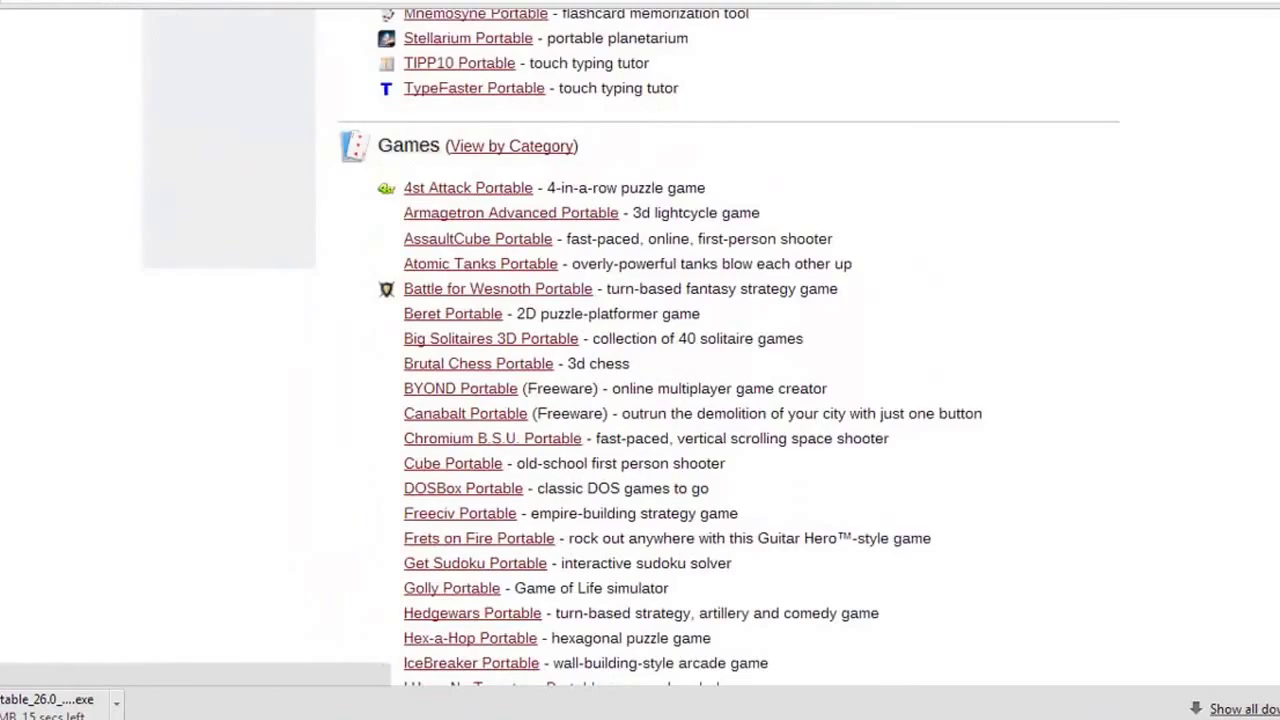
pyautogui.scroll(-8, 640, 360)
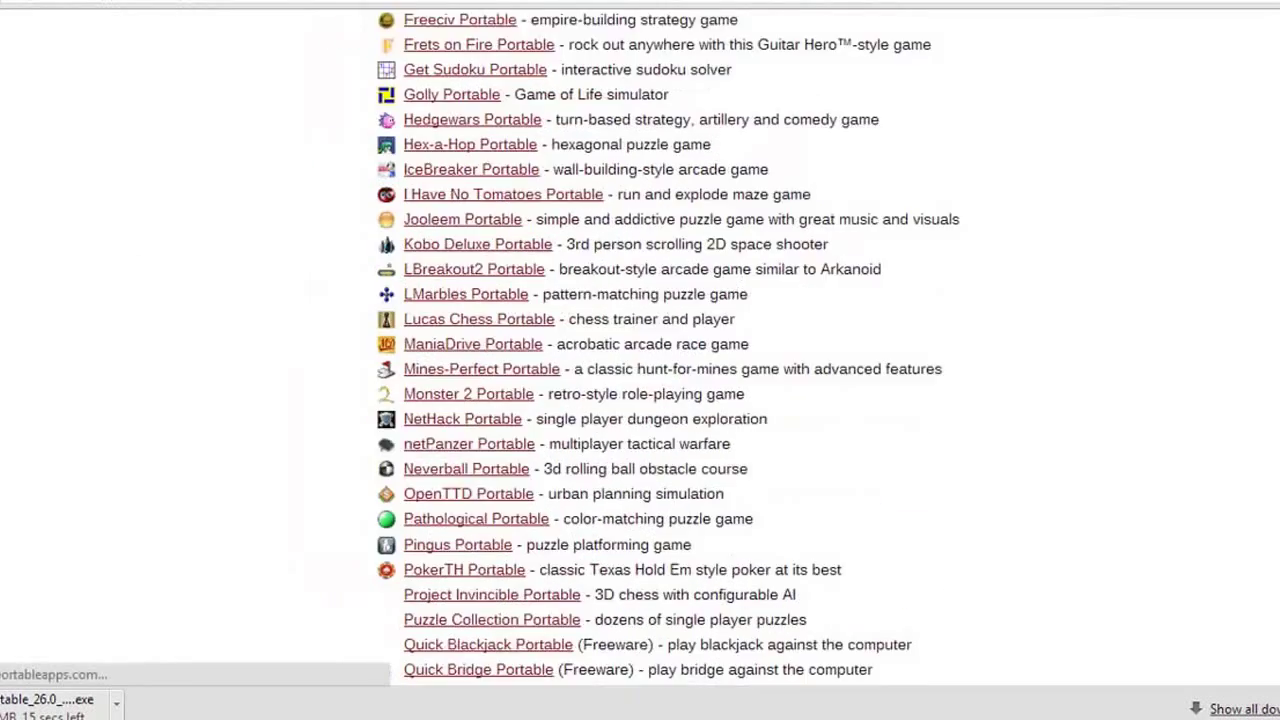
pyautogui.scroll(-16, 640, 360)
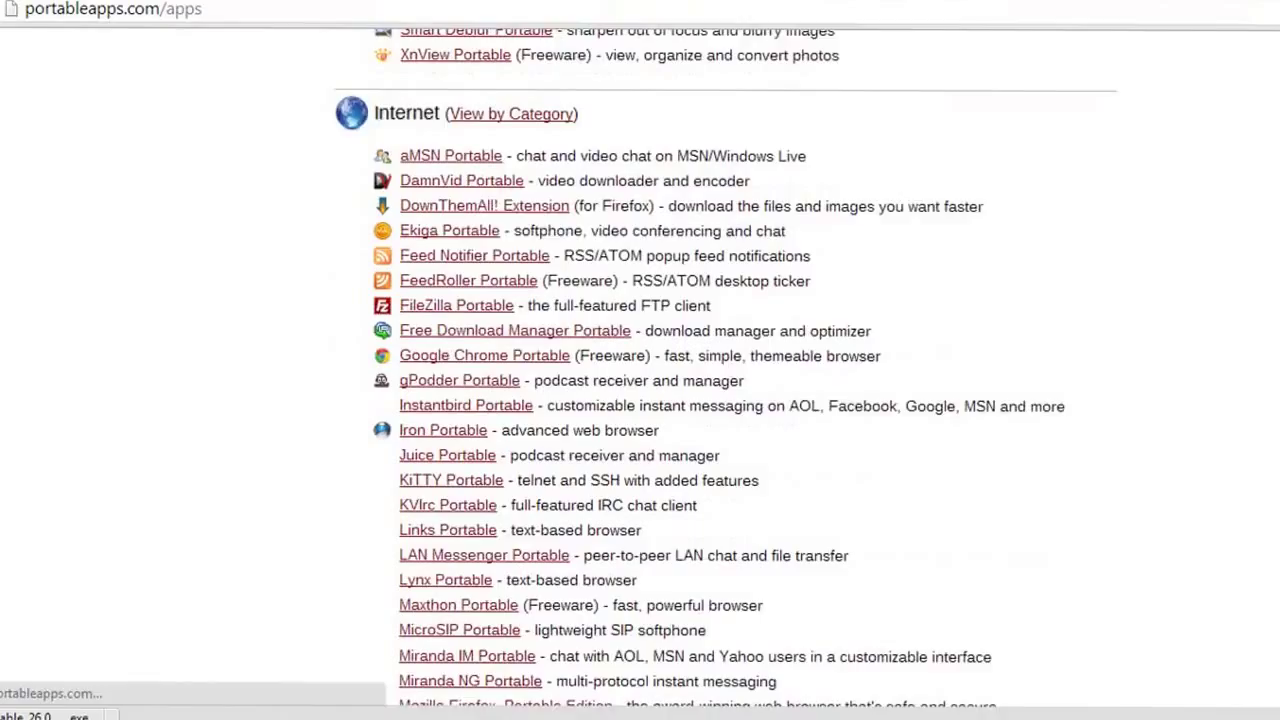
pyautogui.scroll(-1, 640, 360)
pyautogui.scroll(-3, 640, 360)
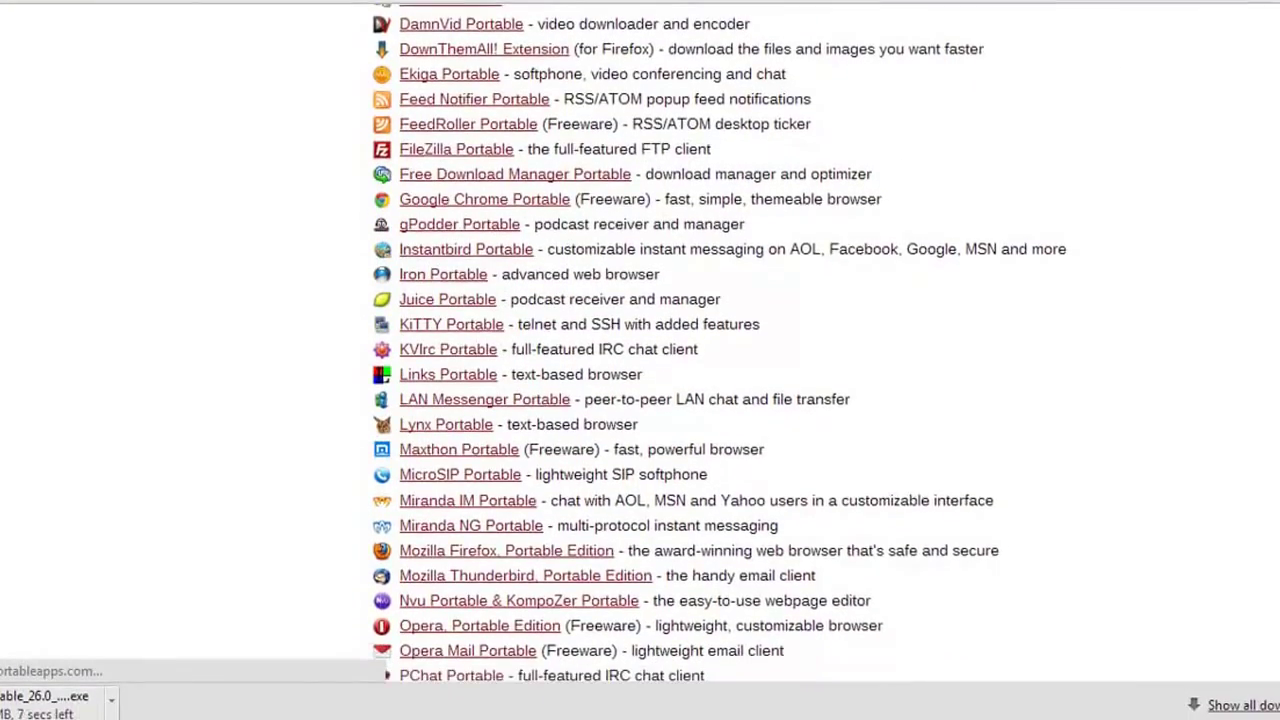
pyautogui.scroll(-3, 640, 360)
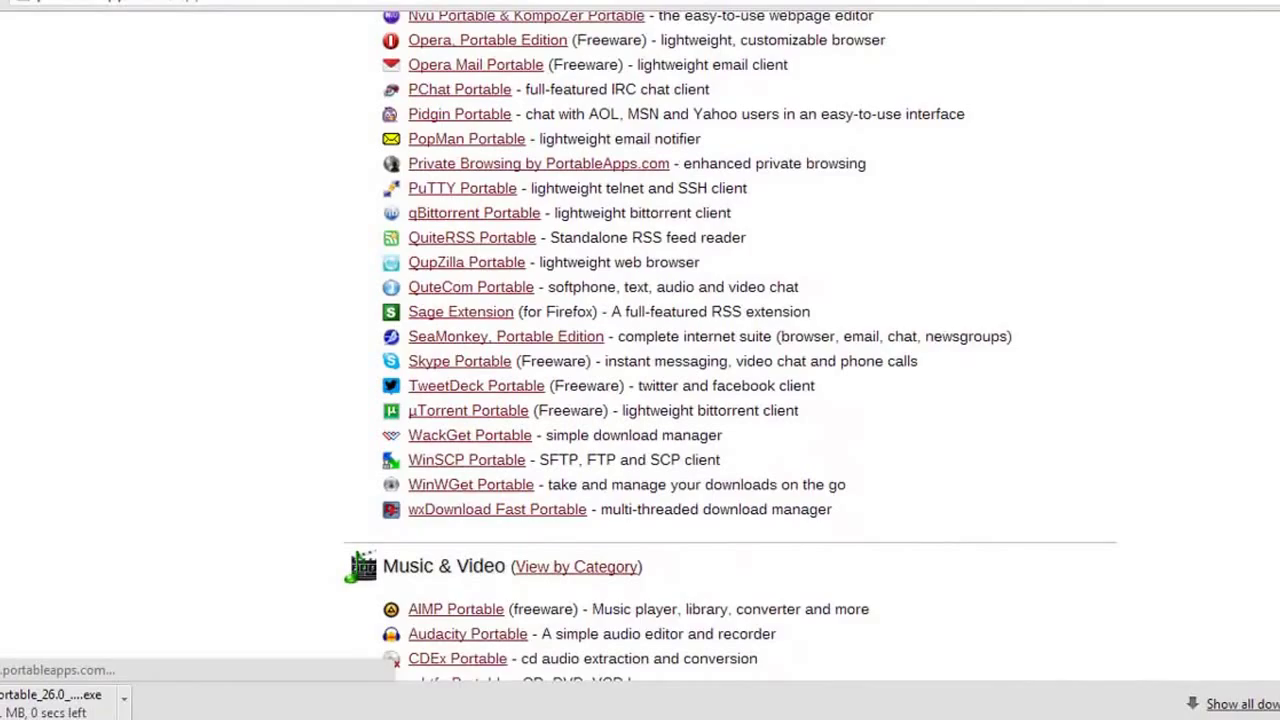
pyautogui.scroll(-4, 640, 360)
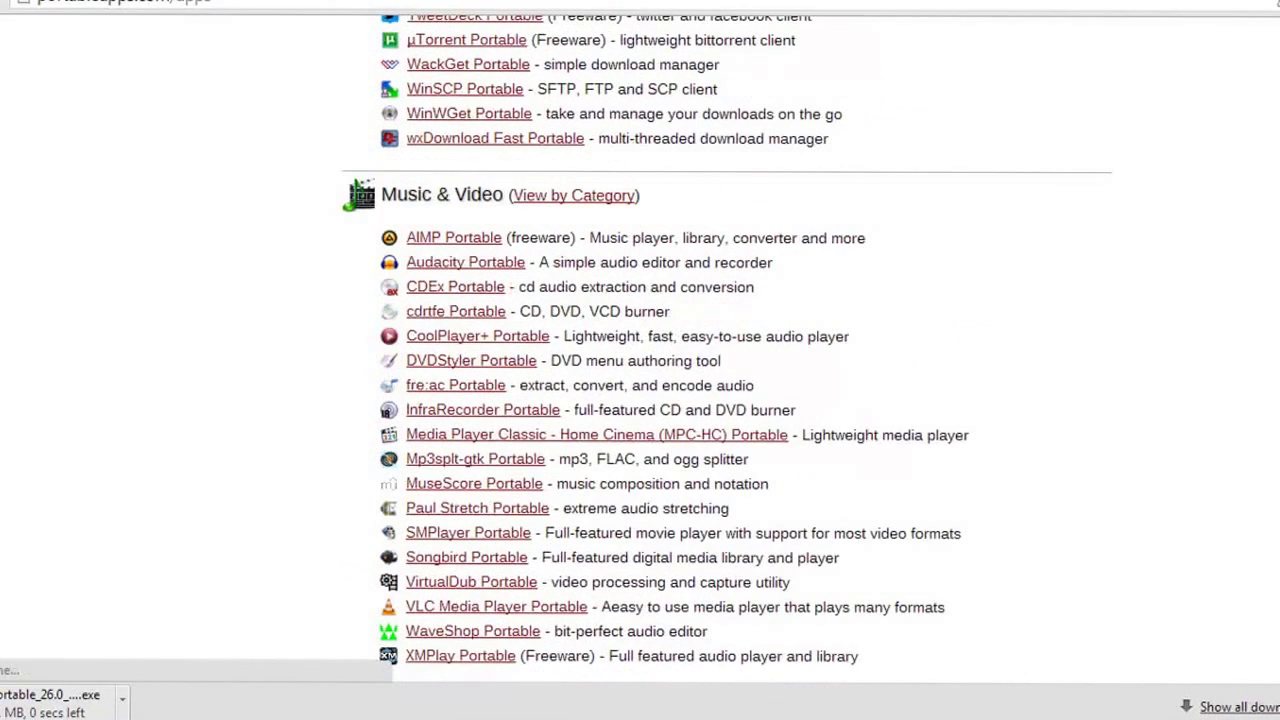
pyautogui.scroll(2, 608, 212)
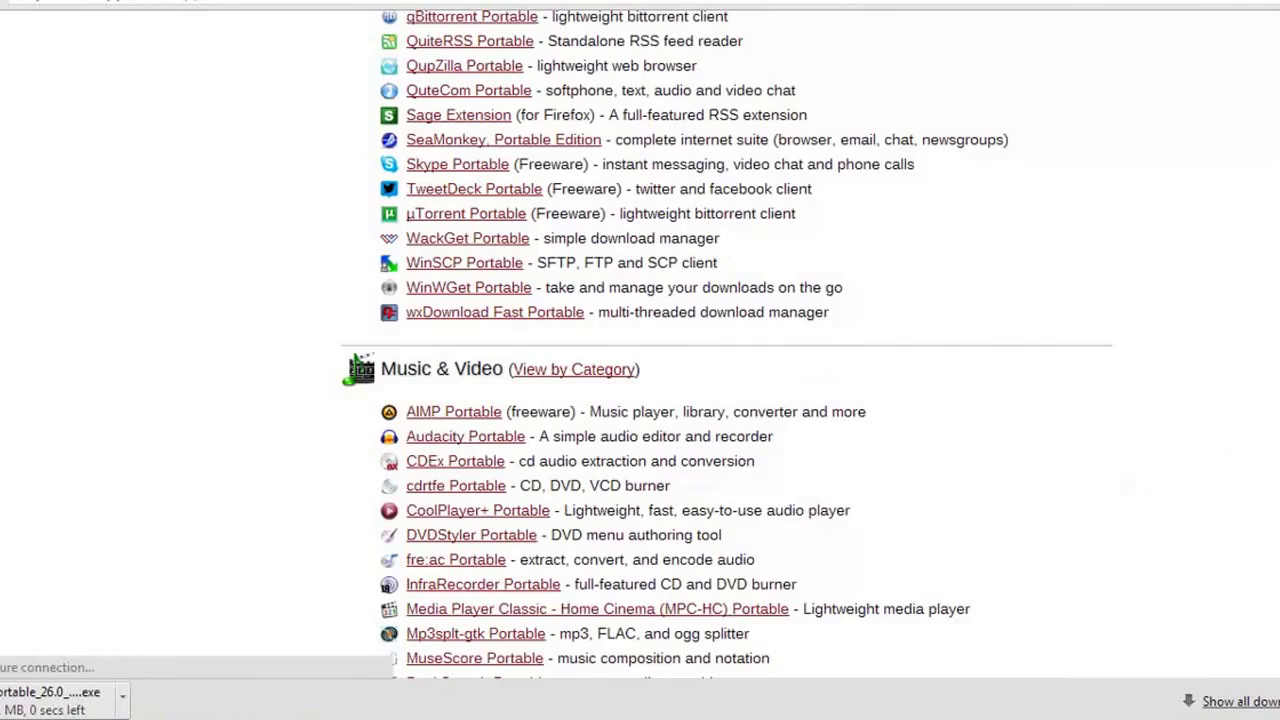
pyautogui.scroll(-5, 640, 360)
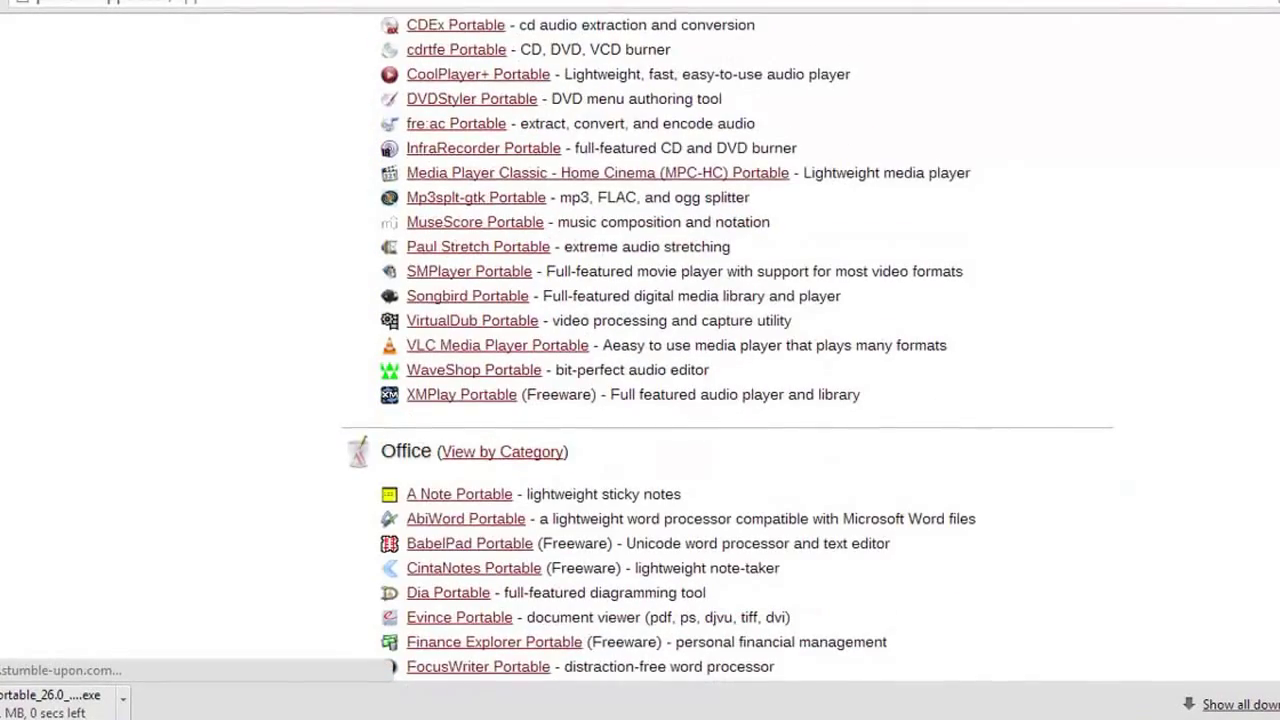
pyautogui.scroll(-10, 367, 635)
pyautogui.scroll(4, 367, 635)
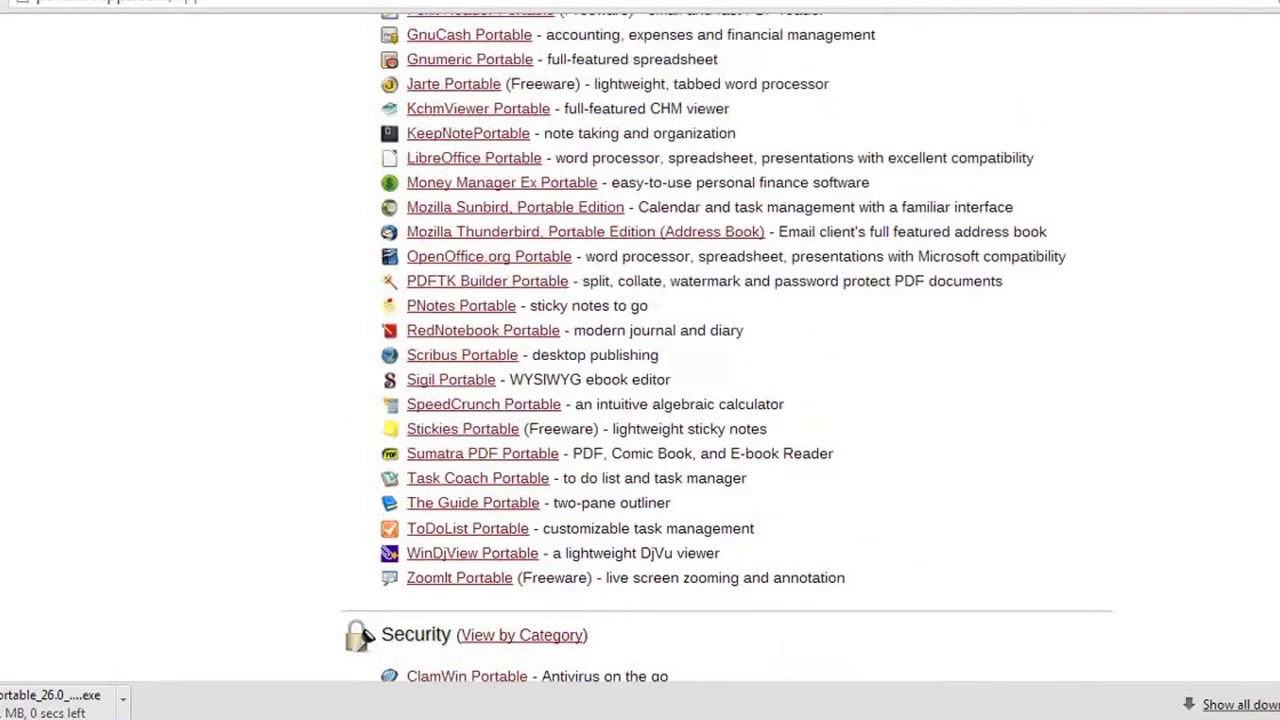
pyautogui.scroll(-12, 367, 635)
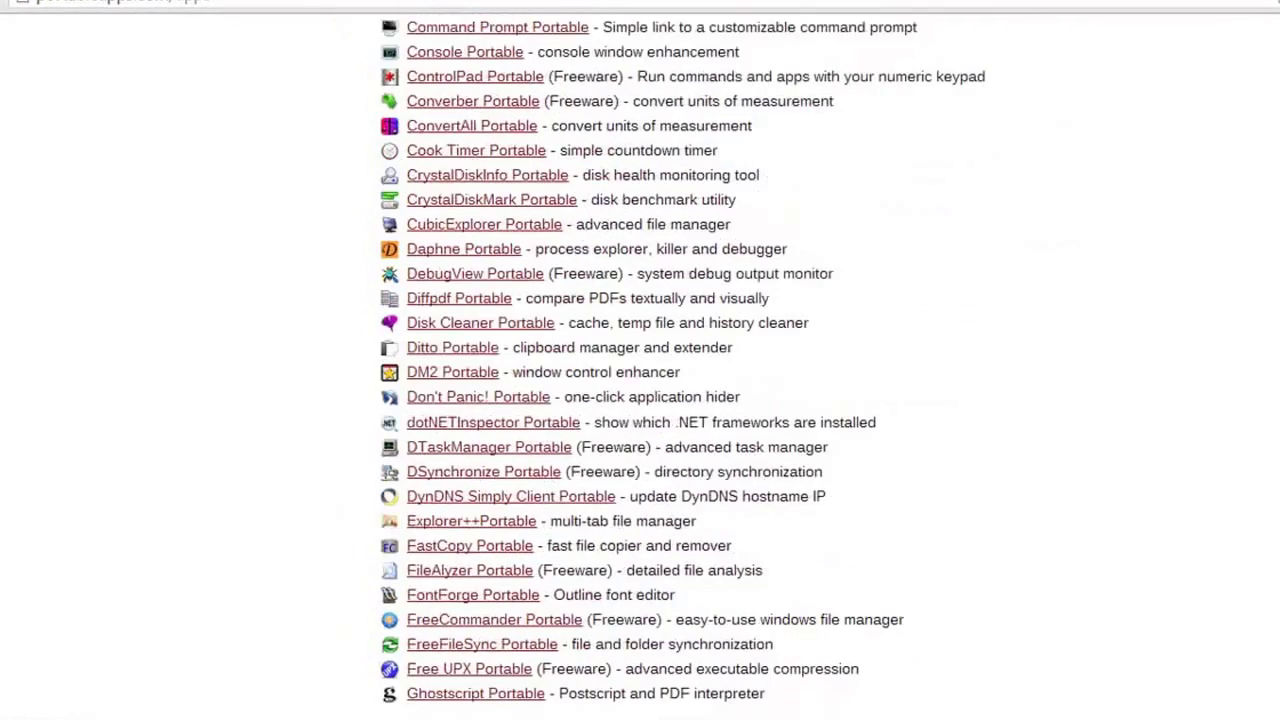
pyautogui.scroll(-5, 682, 360)
pyautogui.scroll(-7, 682, 360)
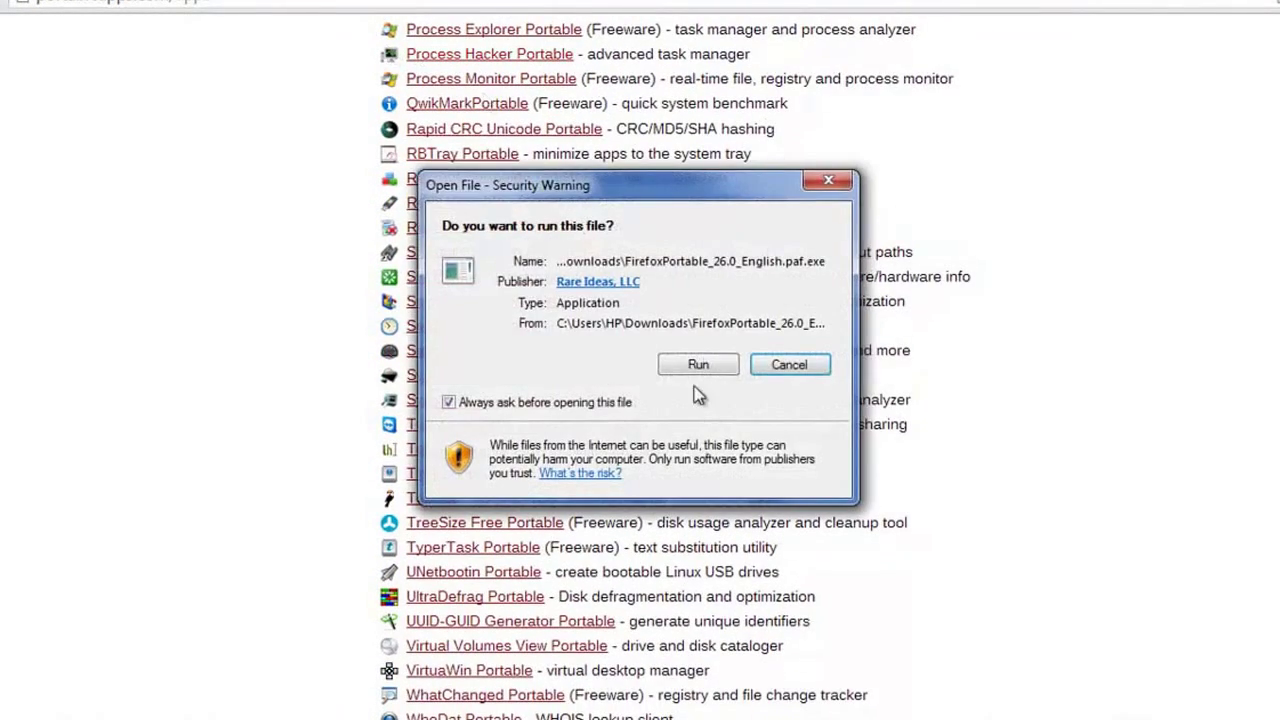
# Step: Run the Firefox Portable installer and set its install folder to the Desktop
pyautogui.click(698, 366)
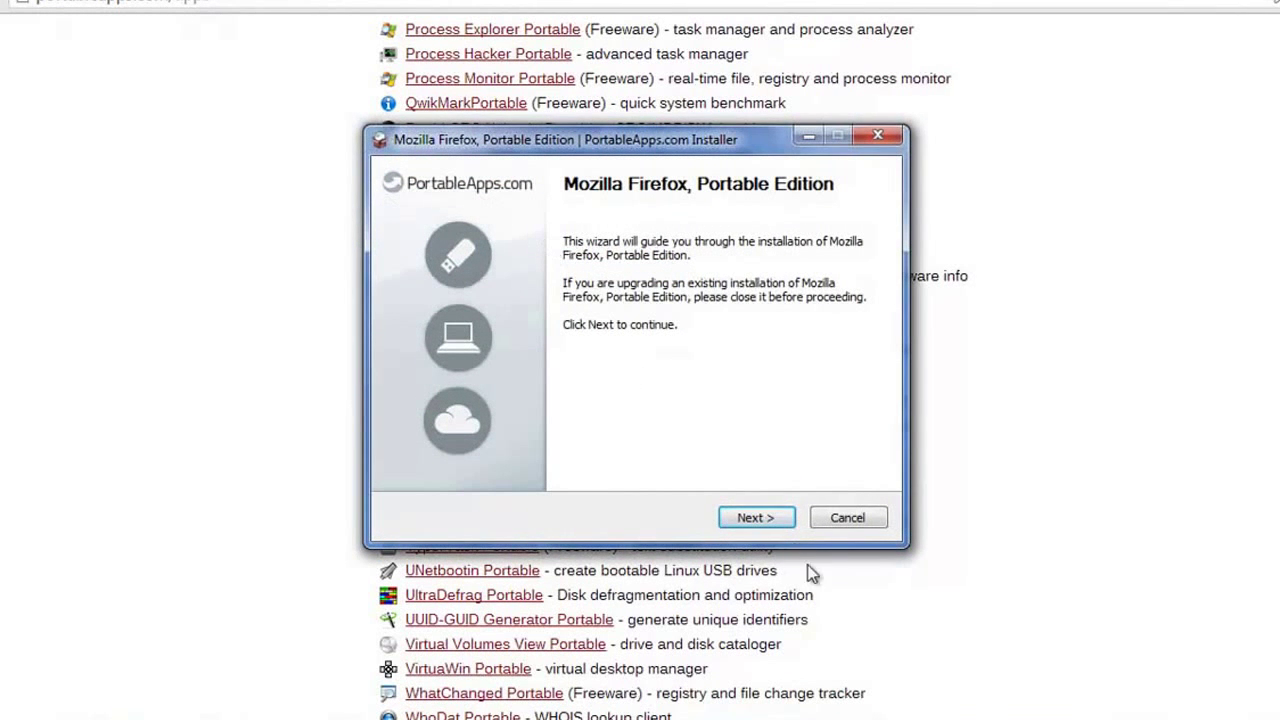
pyautogui.click(751, 518)
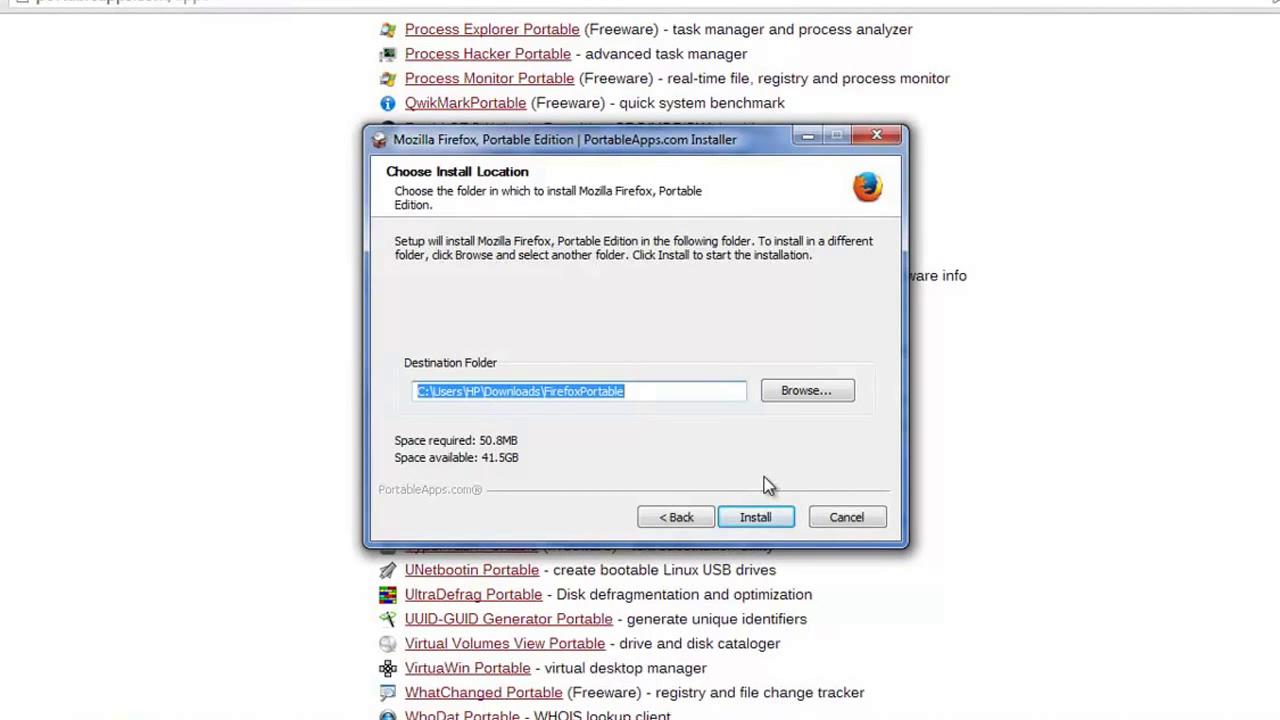
pyautogui.click(816, 395)
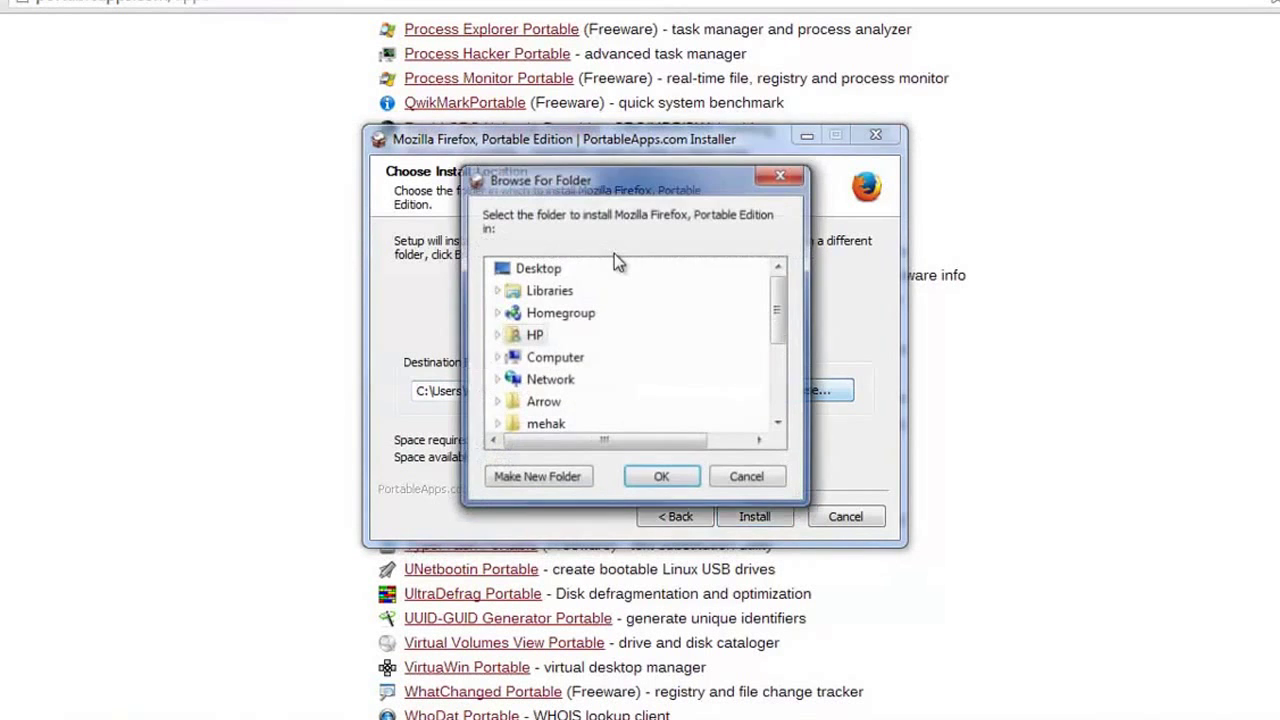
pyautogui.click(650, 482)
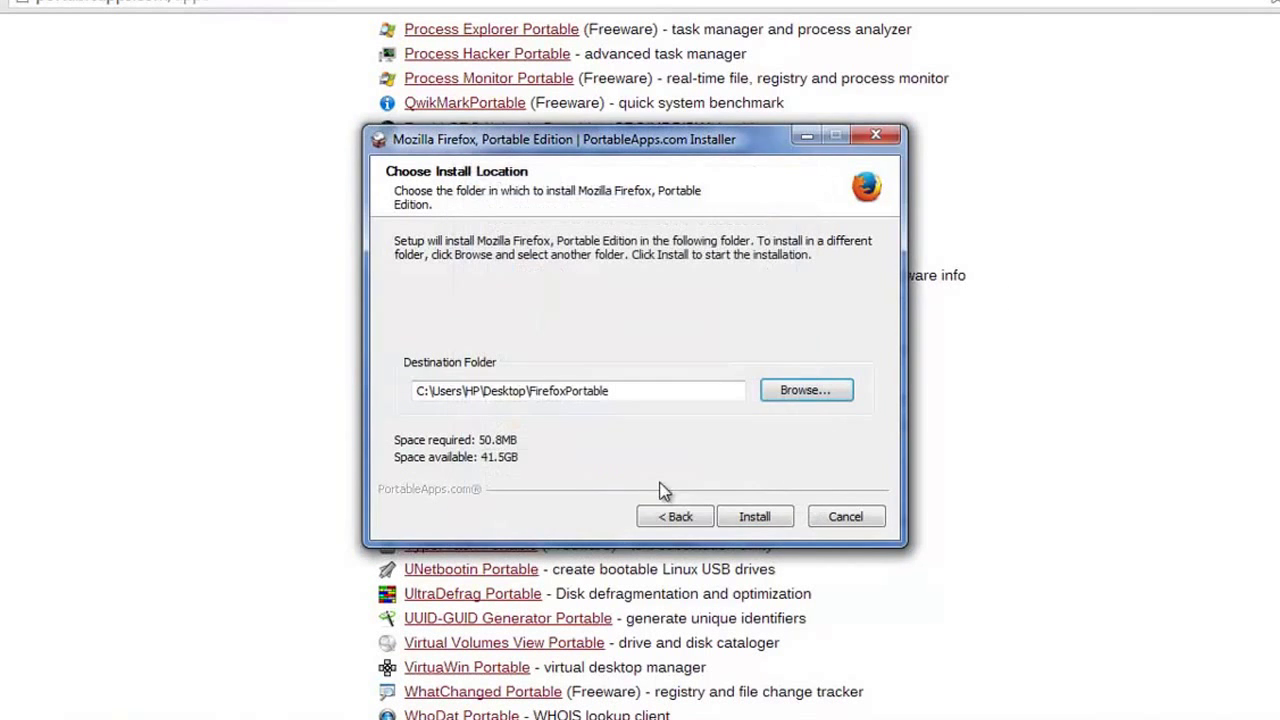
# Step: Install Firefox Portable to the Desktop and close the installer when done
pyautogui.click(745, 520)
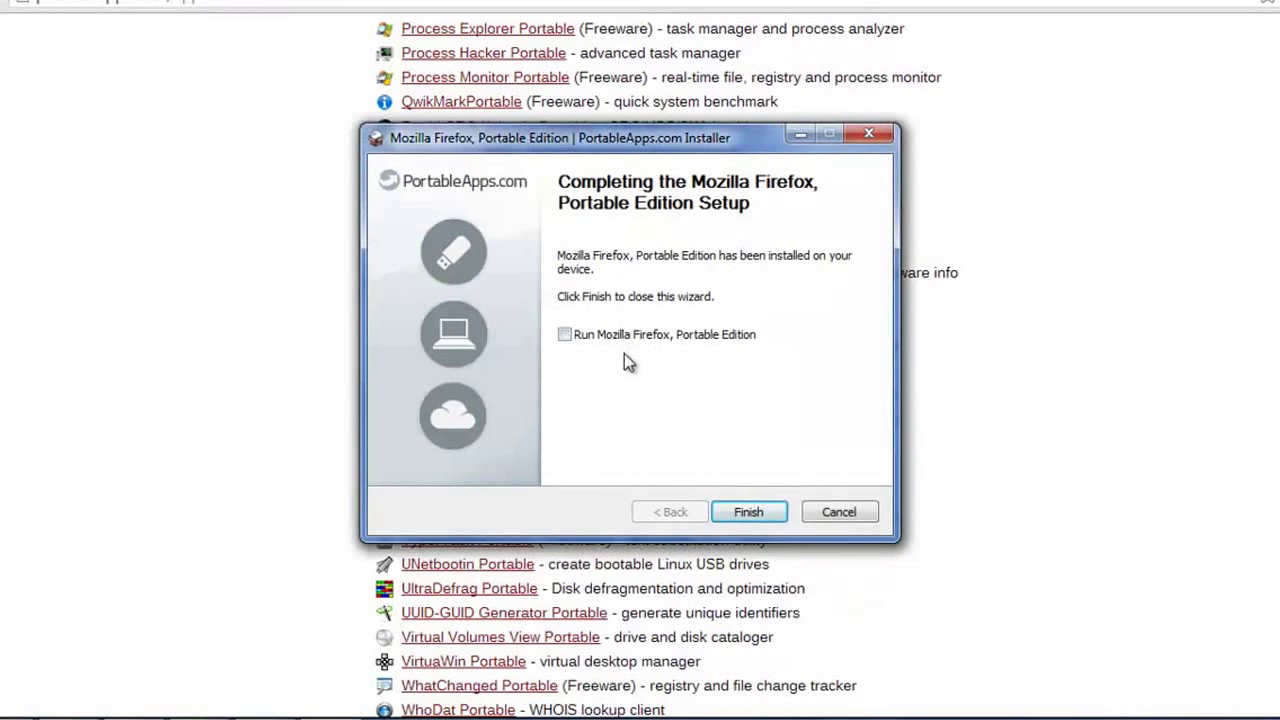
pyautogui.click(749, 512)
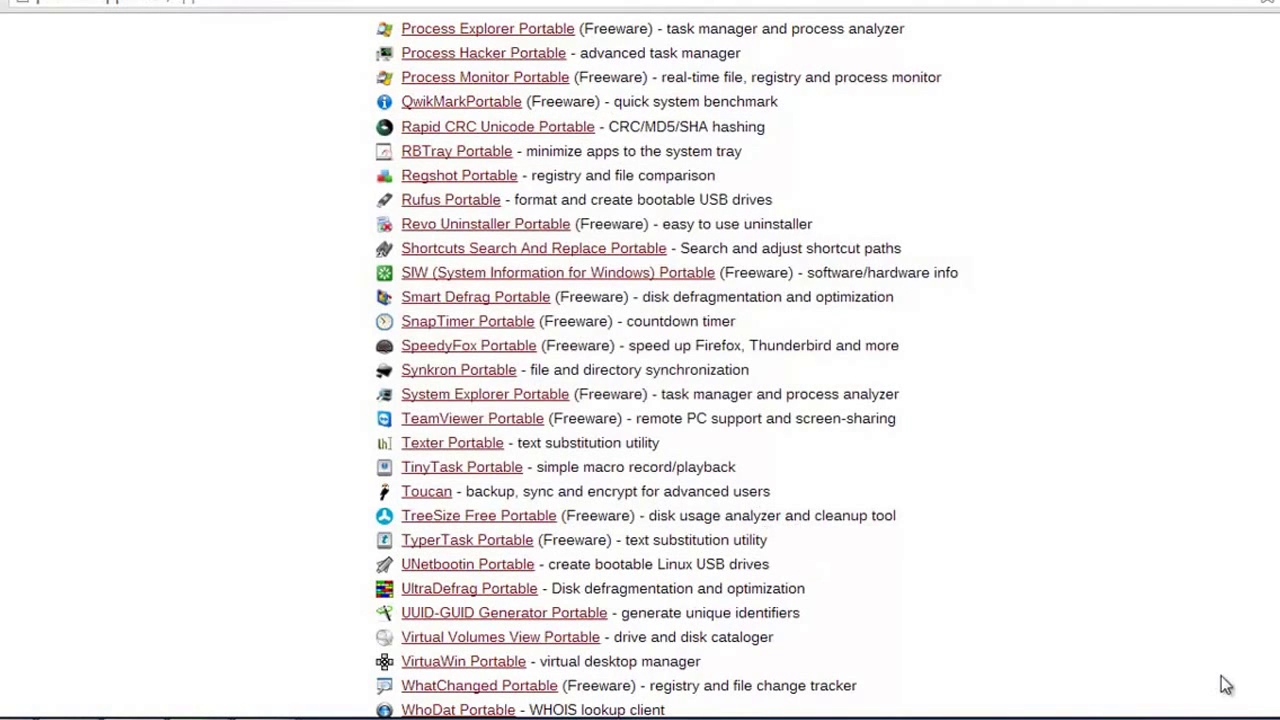
# Step: Open the FirefoxPortable folder on the Desktop
pyautogui.press('super+d')
pyautogui.click(170, 94)
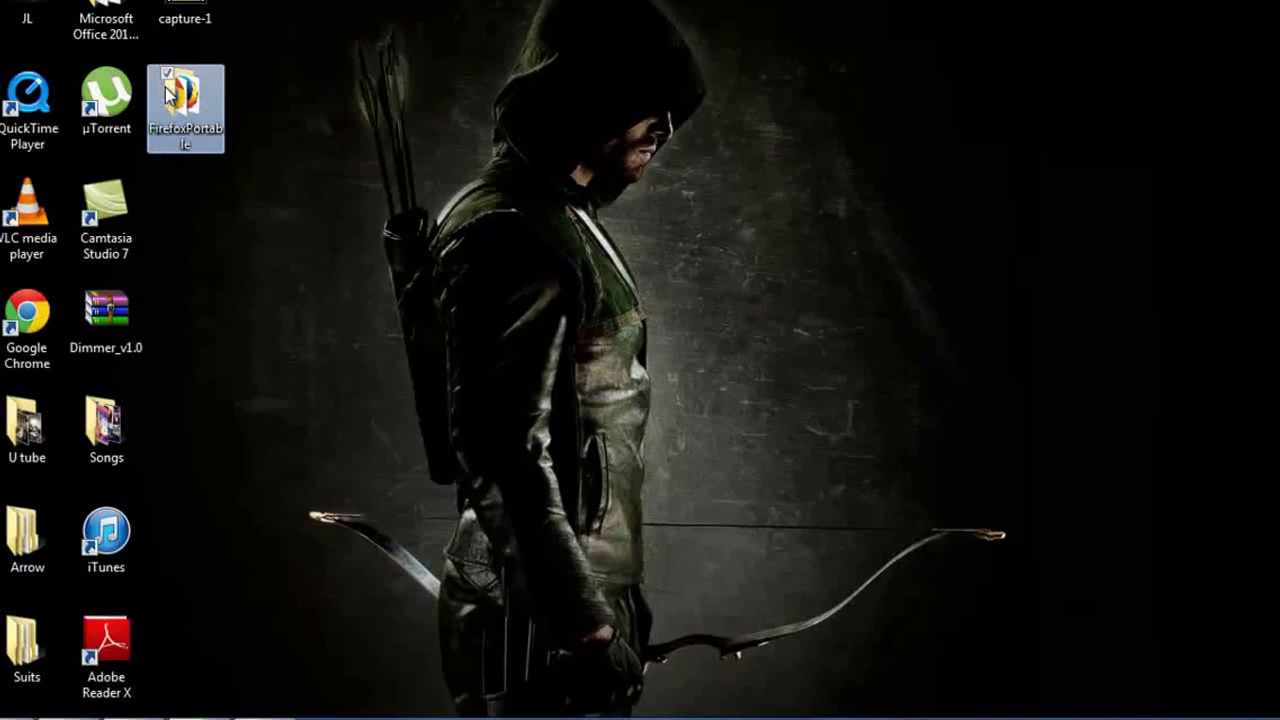
pyautogui.doubleClick(170, 94)
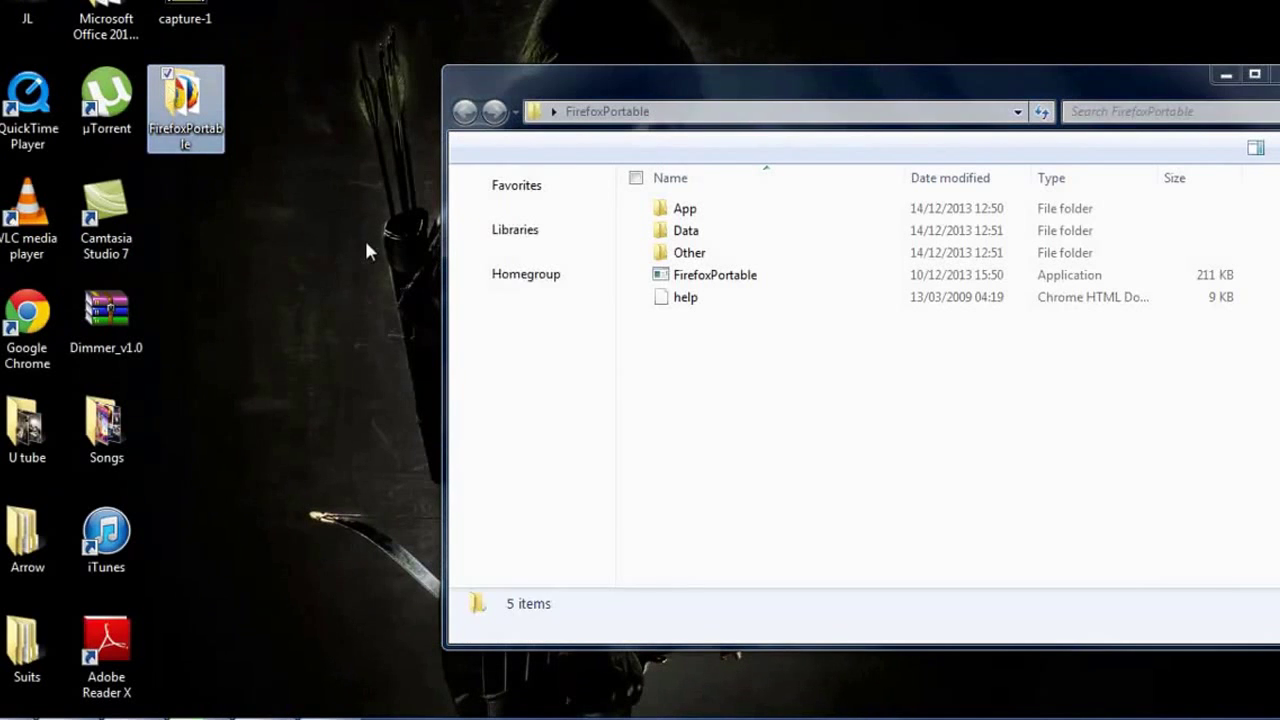
# Step: Launch FirefoxPortable.exe from the folder's five items
pyautogui.click(714, 353)
pyautogui.click(700, 297)
pyautogui.moveTo(717, 420); pyautogui.dragTo(768, 380)
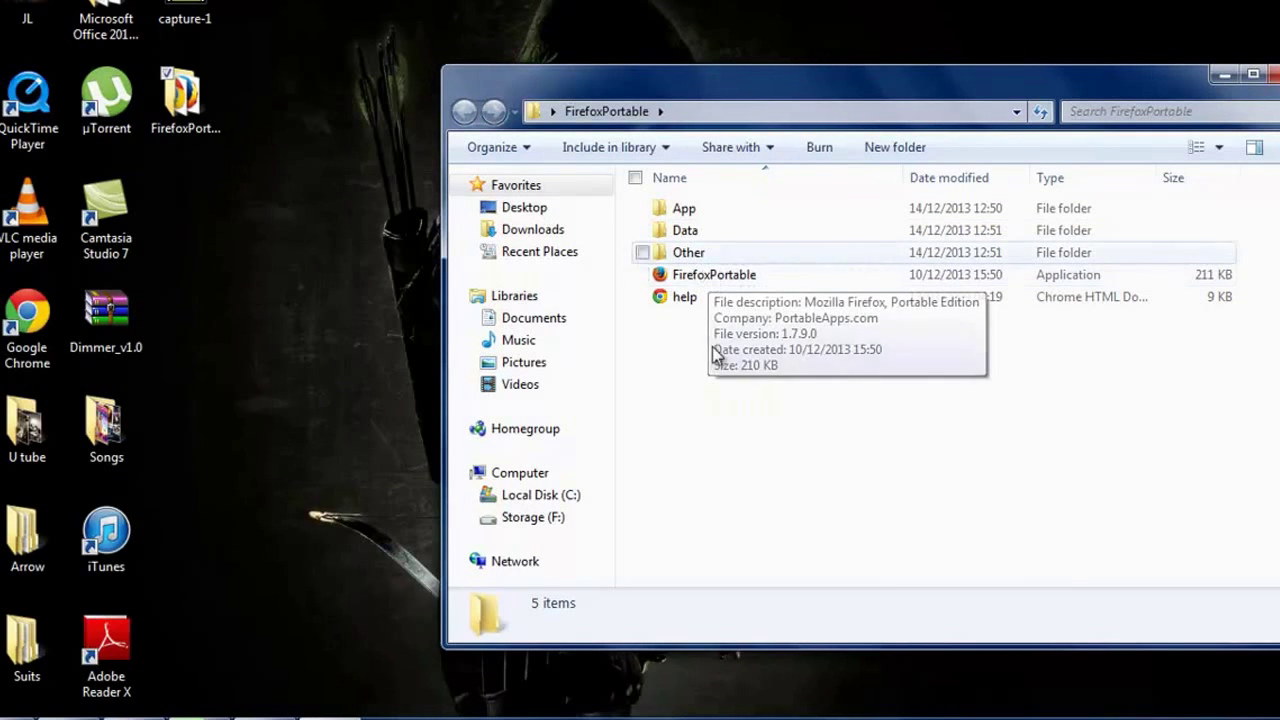
pyautogui.click(700, 280)
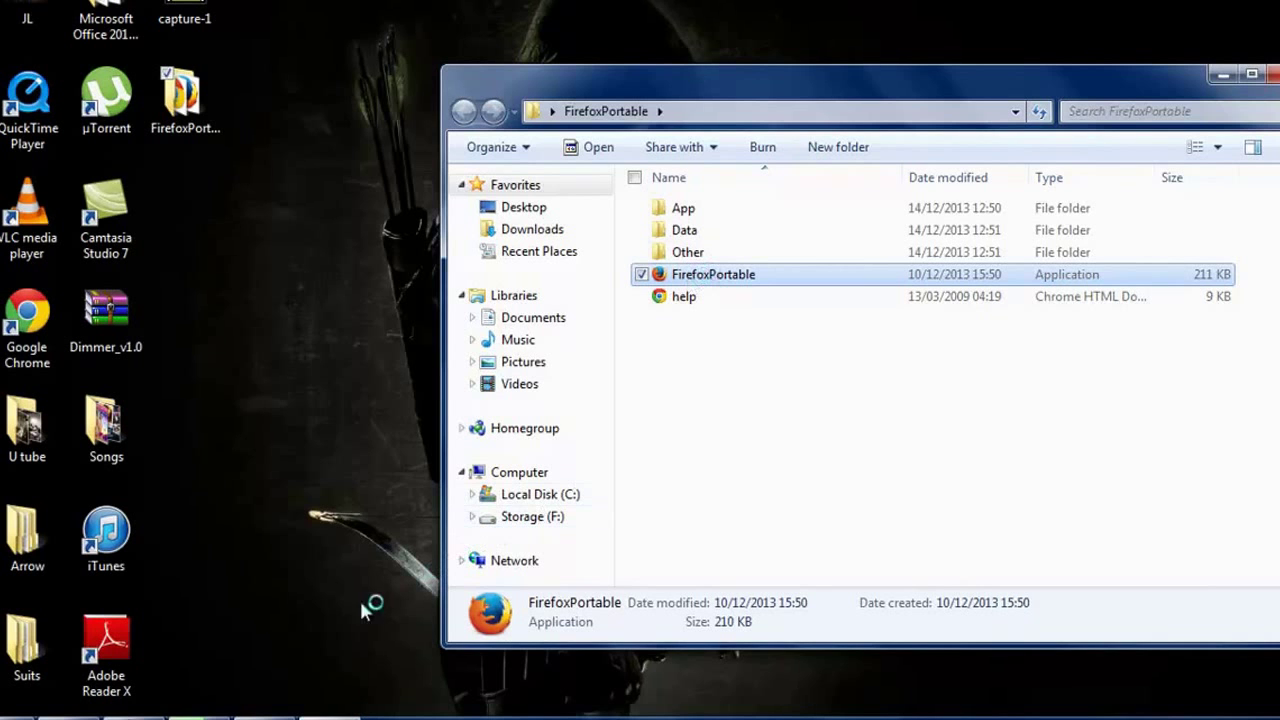
pyautogui.click(340, 717)
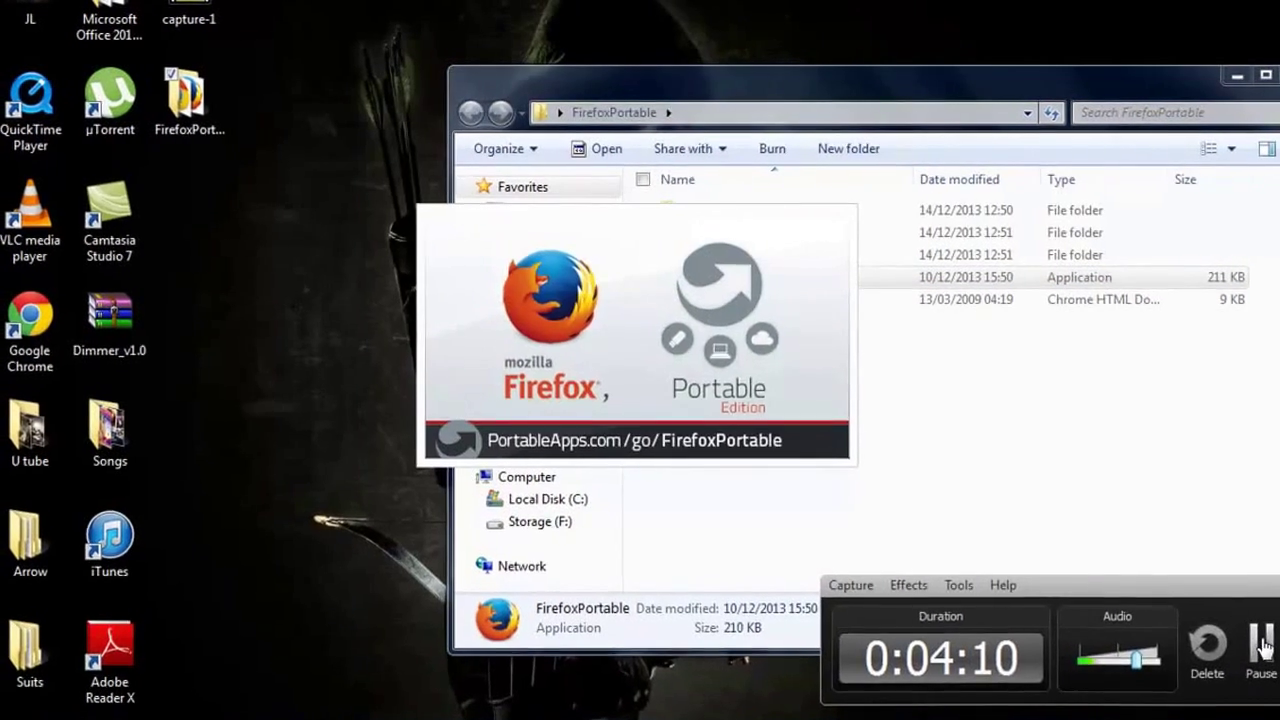
# Step: Maximize the Firefox Portable window and clear its address bar
pyautogui.click(1249, 637)
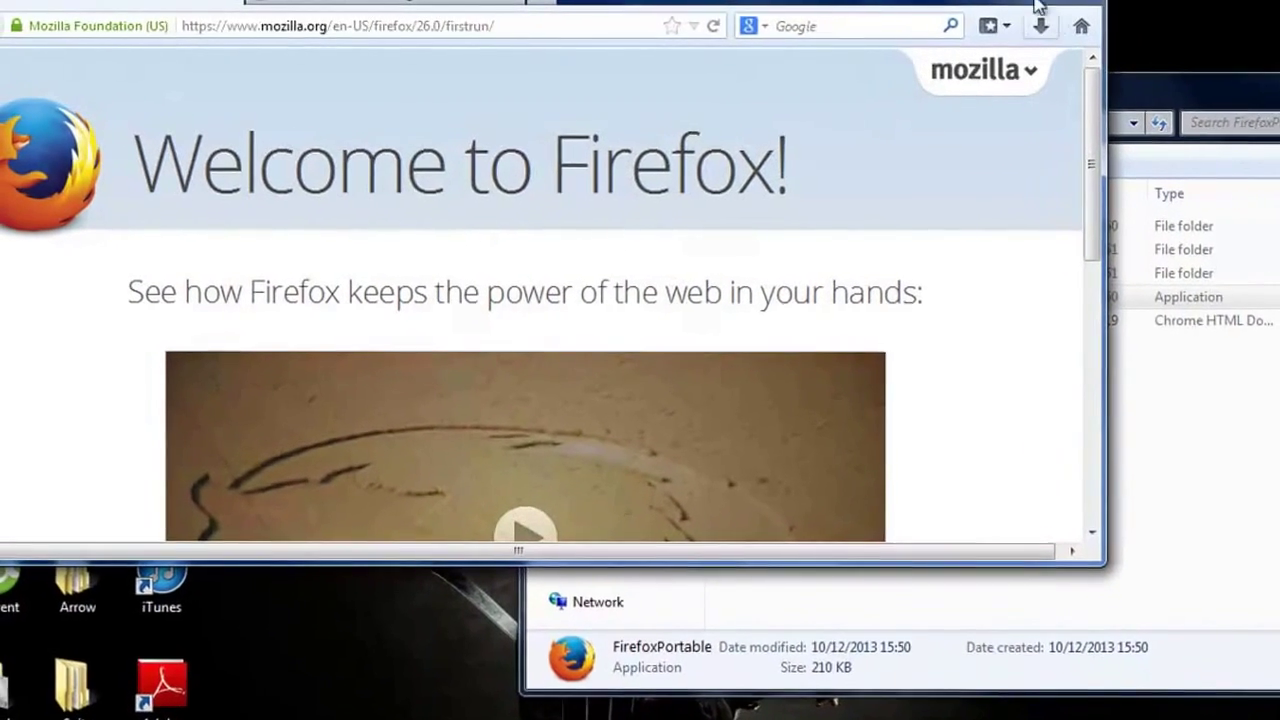
pyautogui.click(1036, 5)
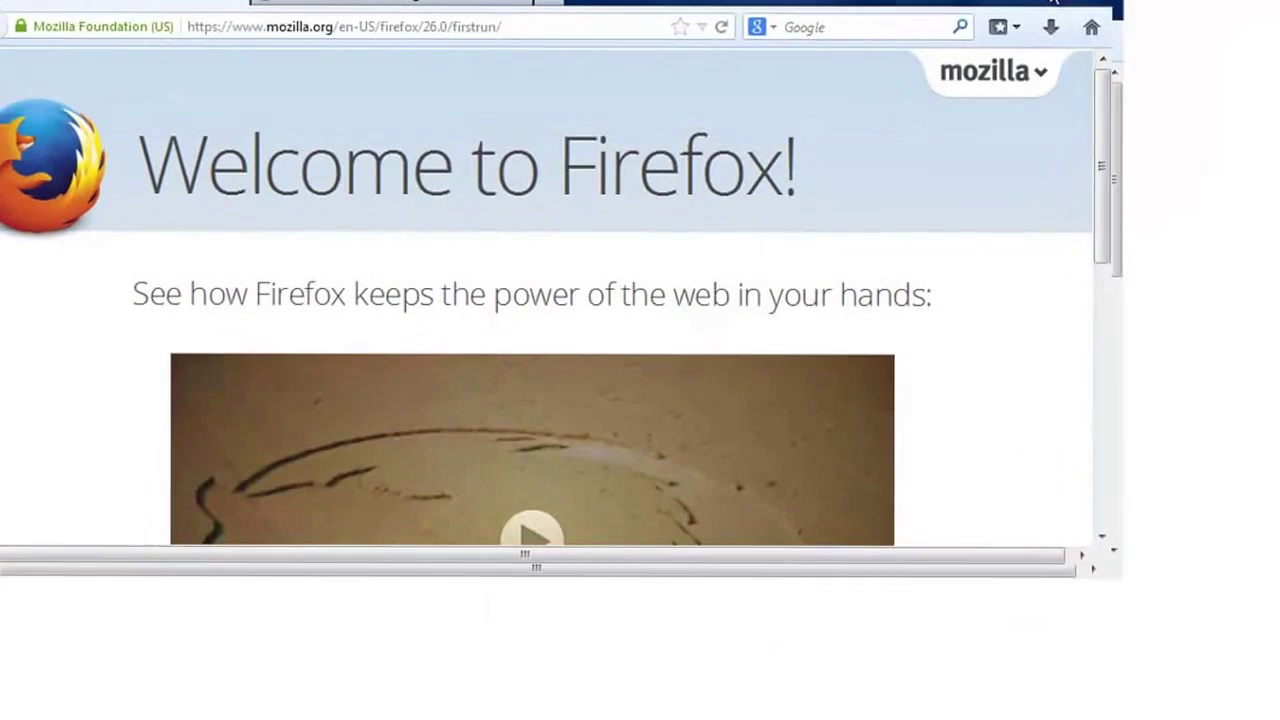
pyautogui.click(486, 29)
pyautogui.press('BackSpace')
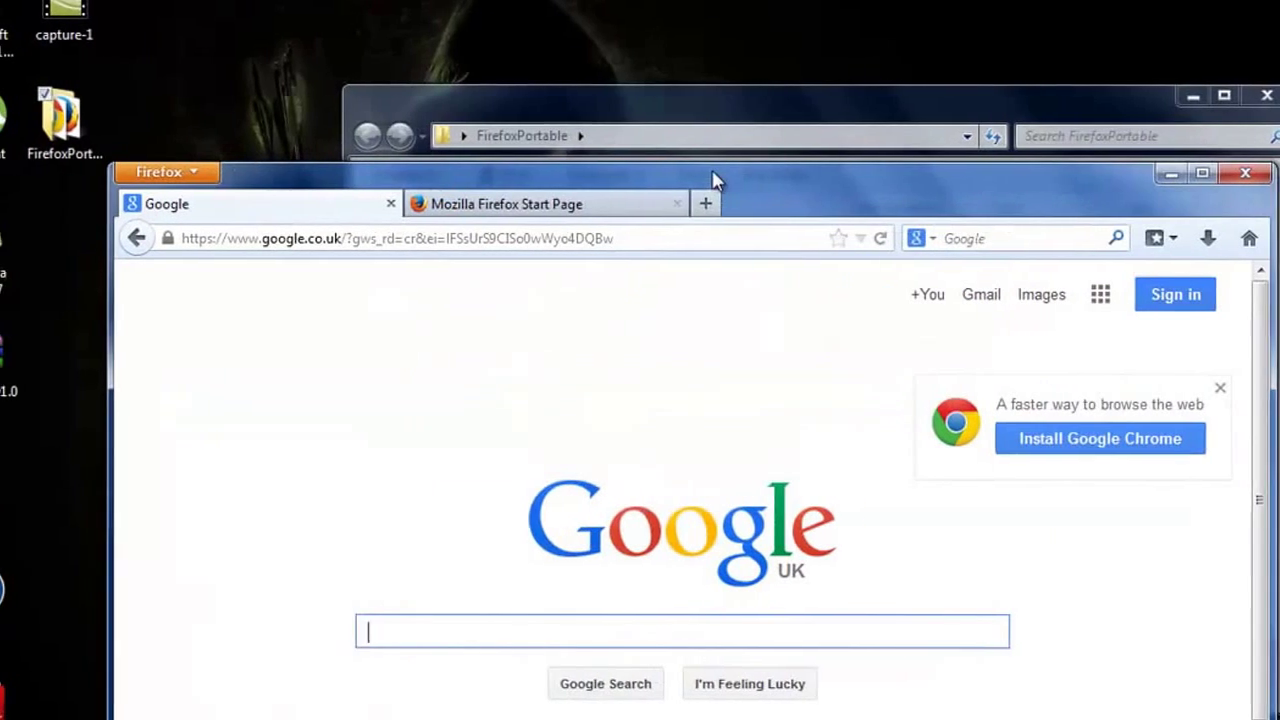
# Step: Quit Firefox Portable, confirming that both open tabs should close
pyautogui.click(1270, 164)
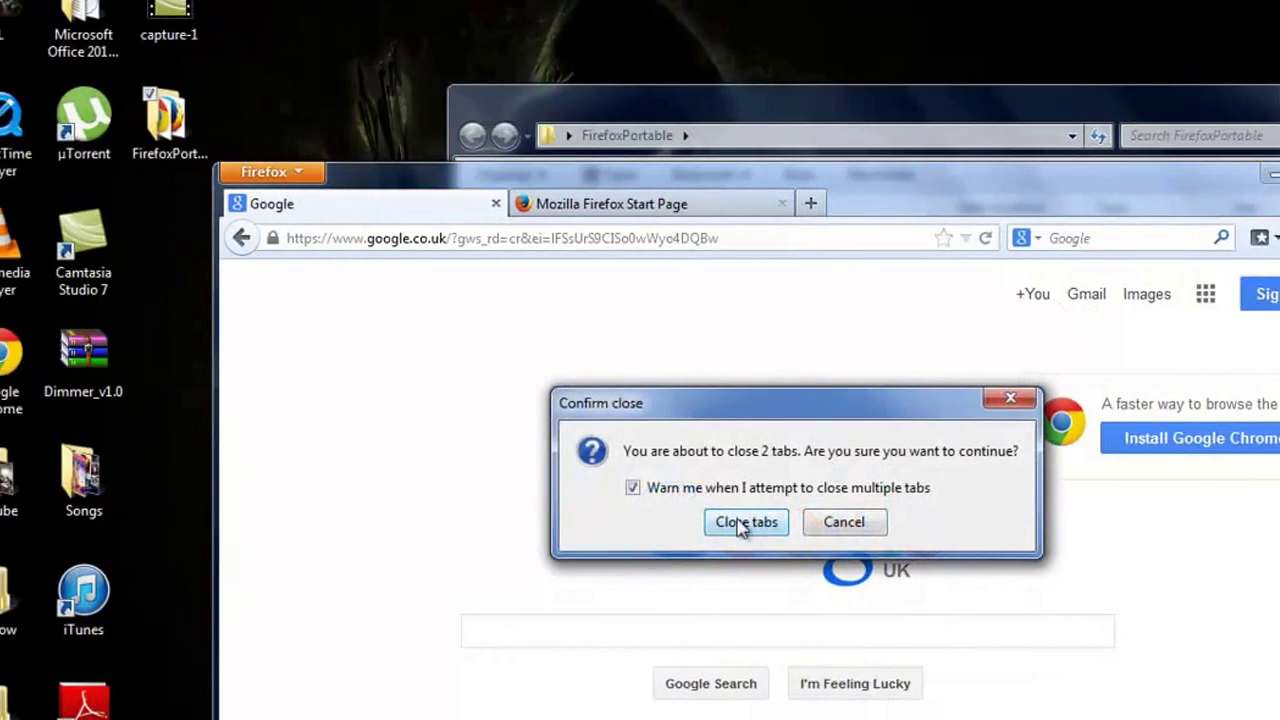
pyautogui.click(716, 522)
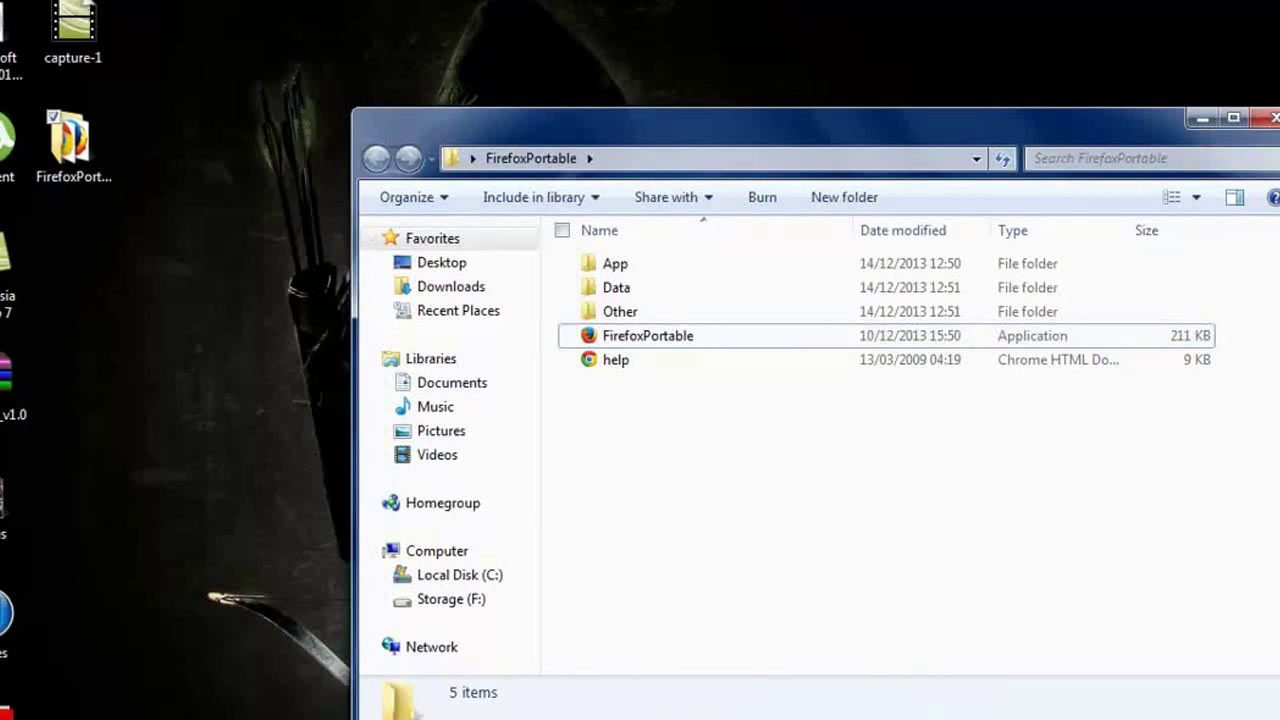
pyautogui.press('F9')
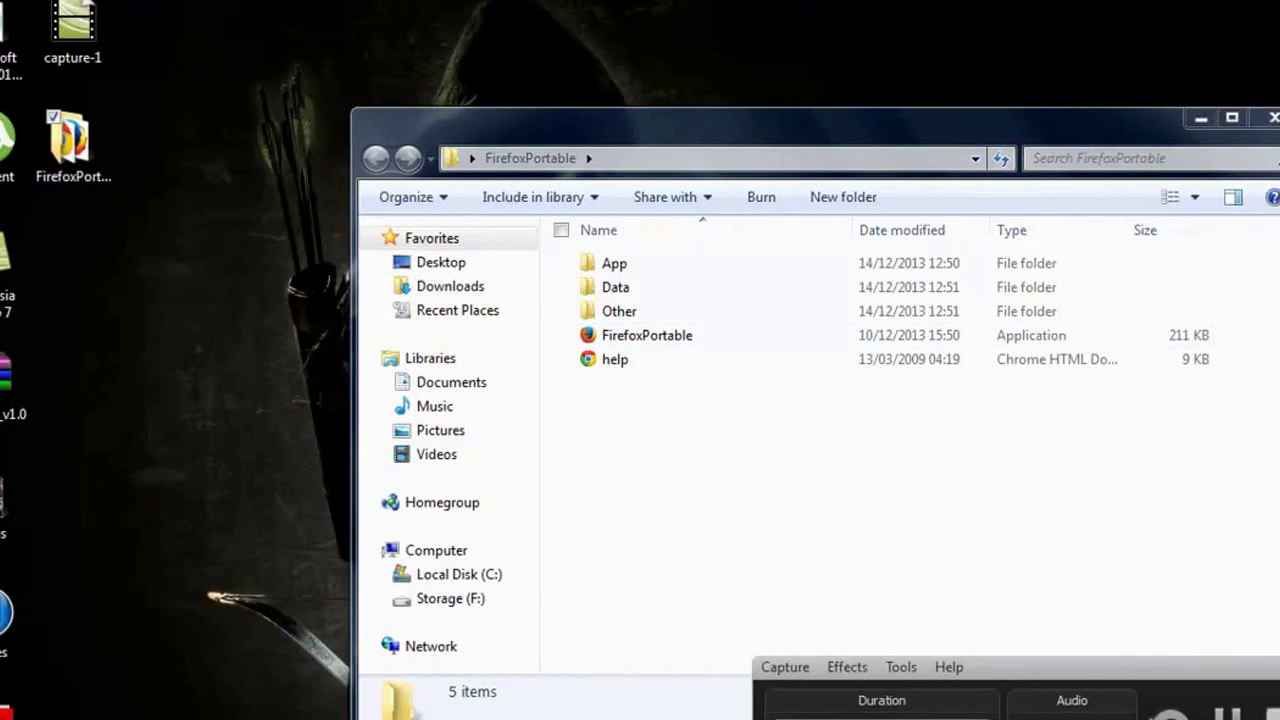